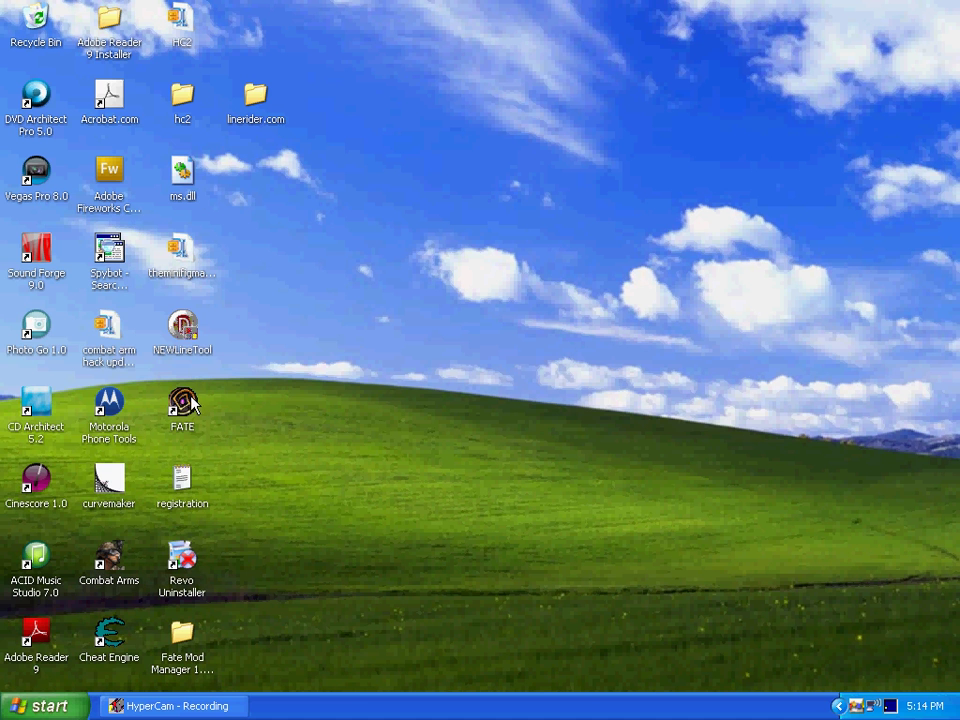
Open the Windows XP Start menu listing FATE, Notepad, Paint and Microsoft Word.
key("super")
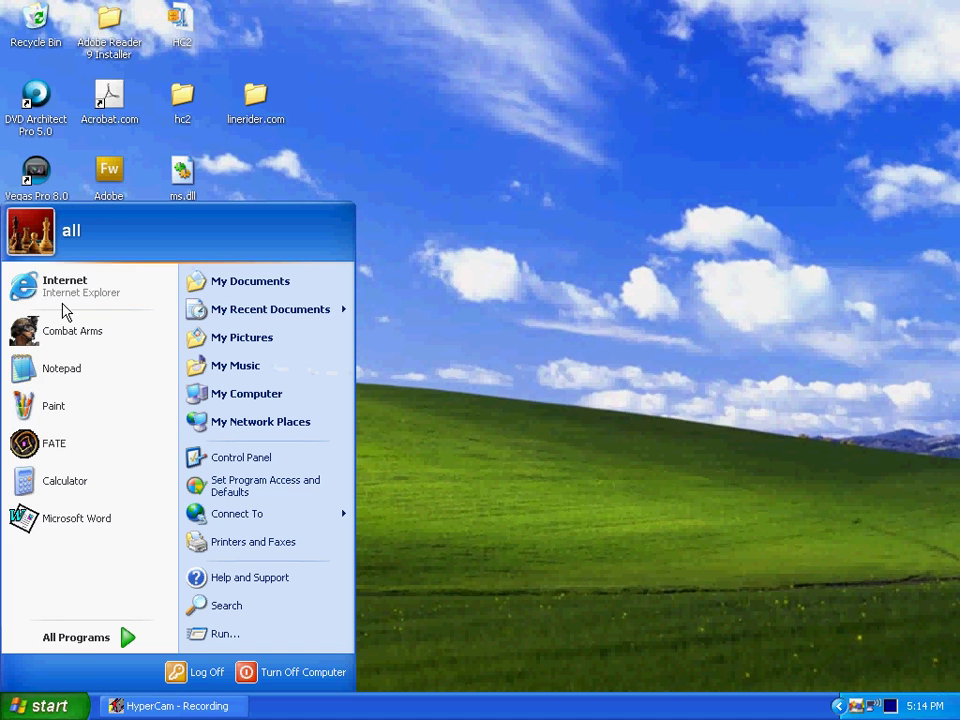
Launch Internet Explorer and load the MEGAUPLOAD favourite, declining the Chinese Simplified language pack.
left_click(67, 290)
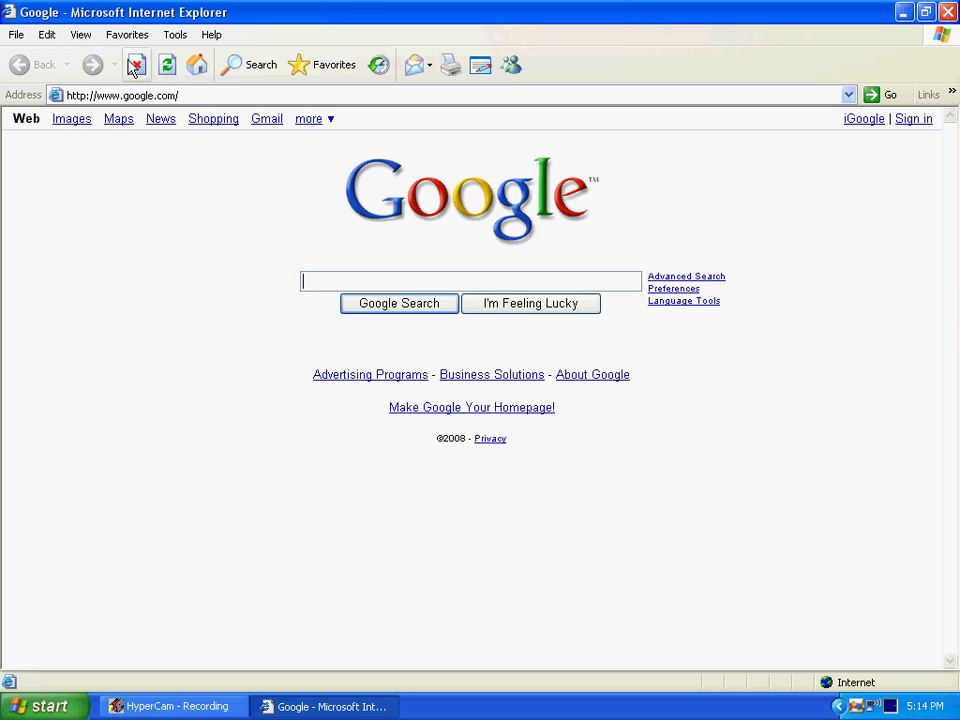
left_click(317, 68)
left_click(75, 292)
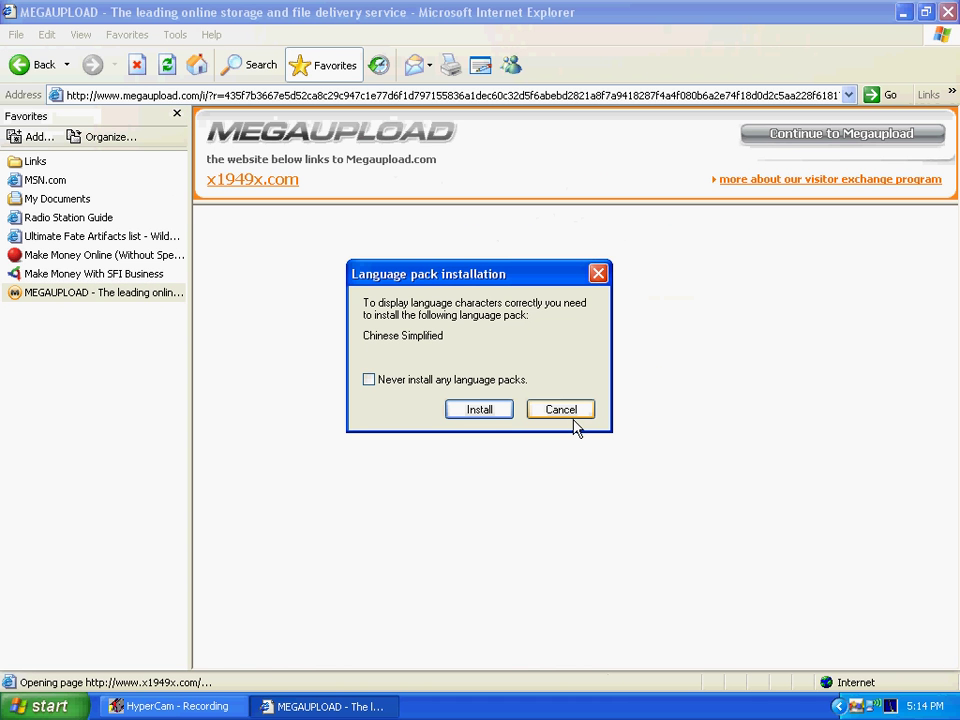
left_click(561, 410)
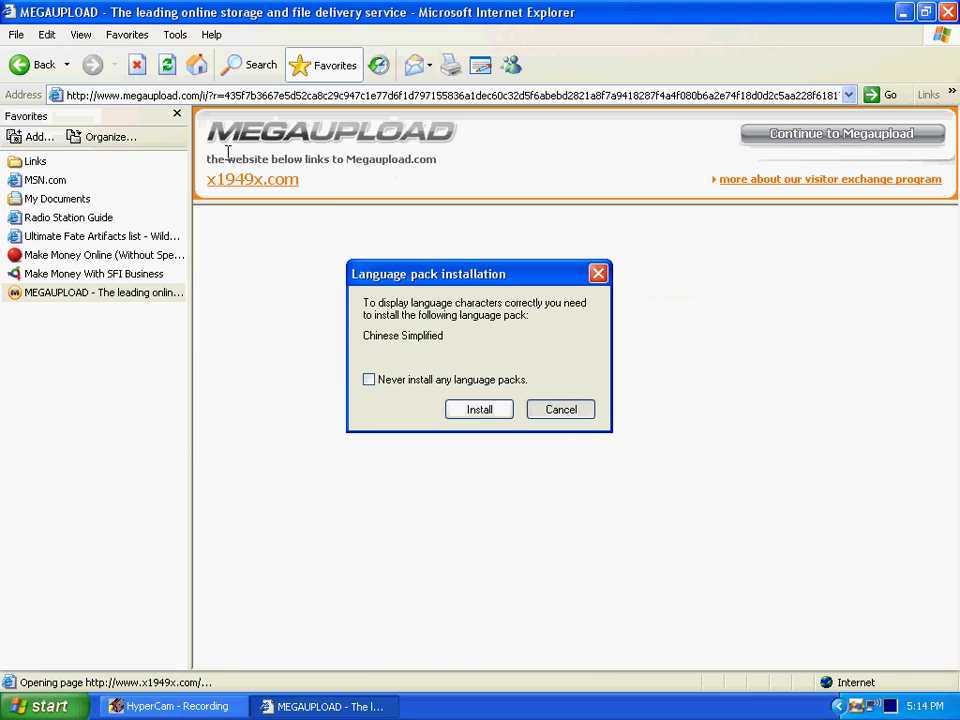
left_click(178, 116)
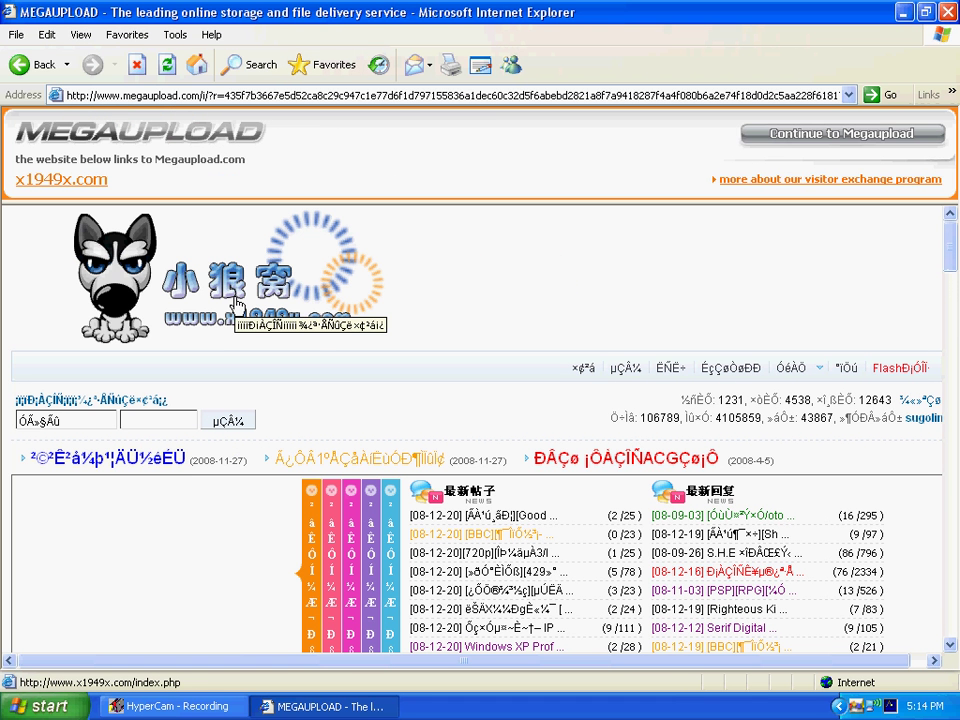
Continue to the Fate Mod Manager 1.36.exe download page and submit the captcha 'CIG'.
left_click(878, 138)
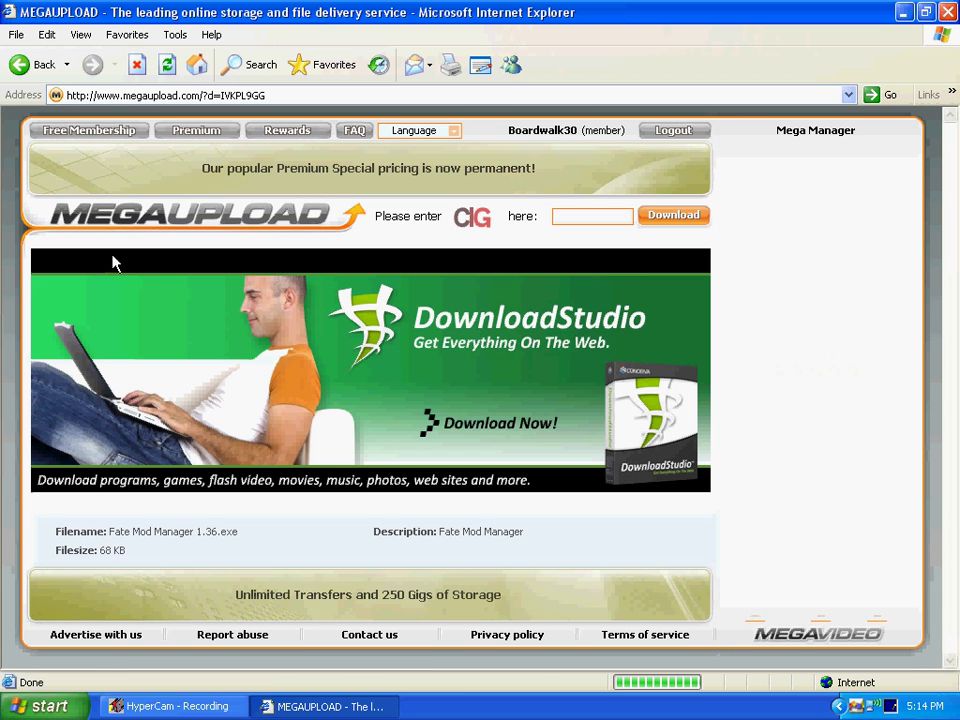
left_click_drag(110, 532, 274, 538)
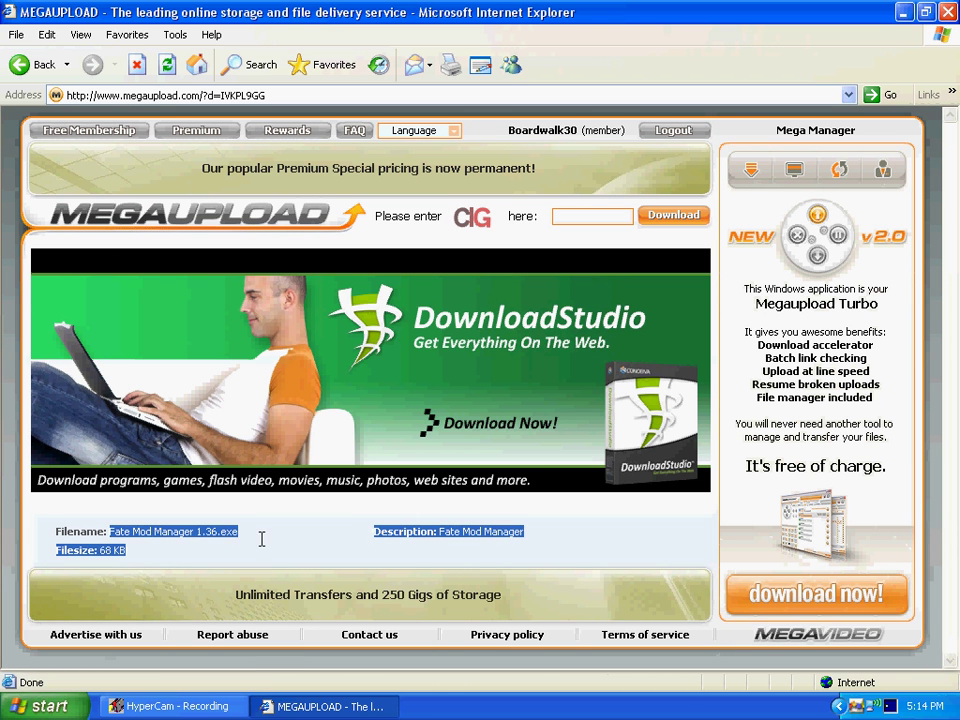
left_click(224, 538)
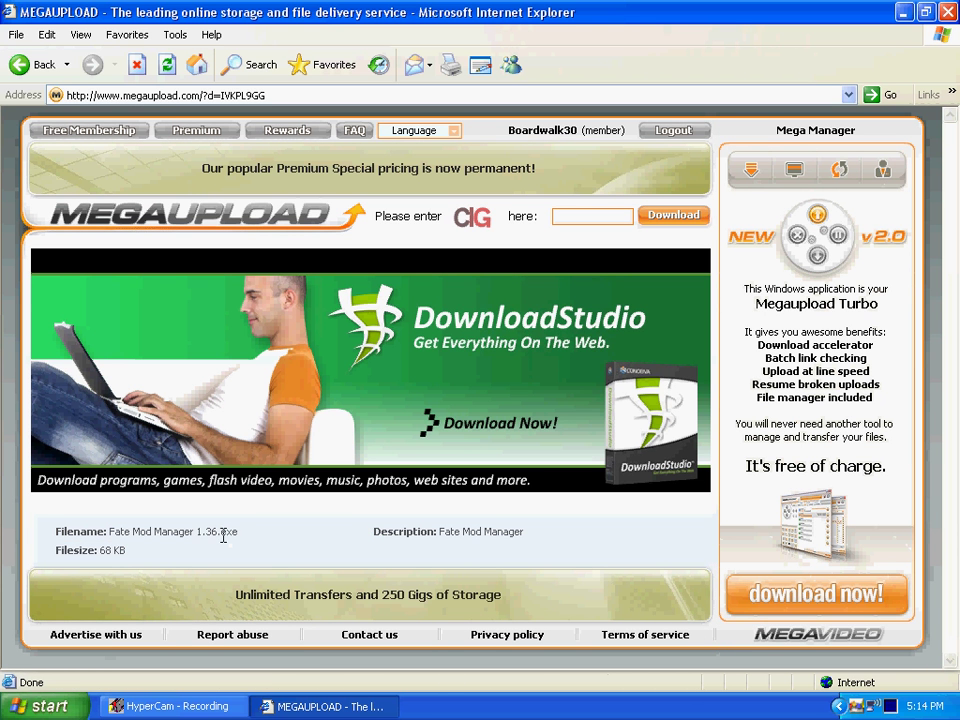
triple_click(110, 550)
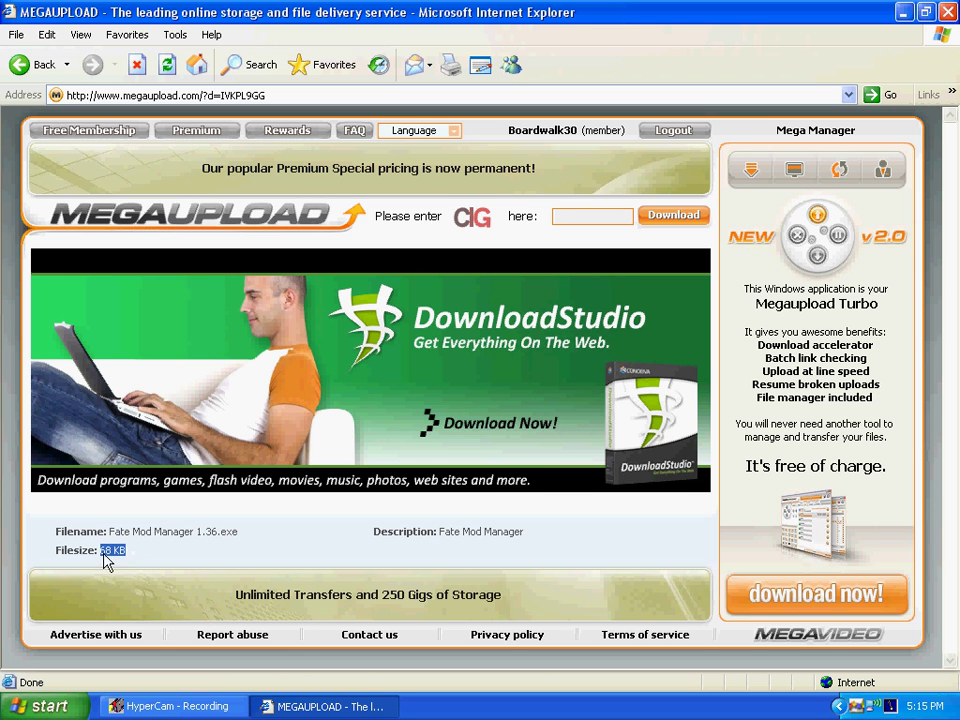
double_click(174, 531)
left_click(562, 213)
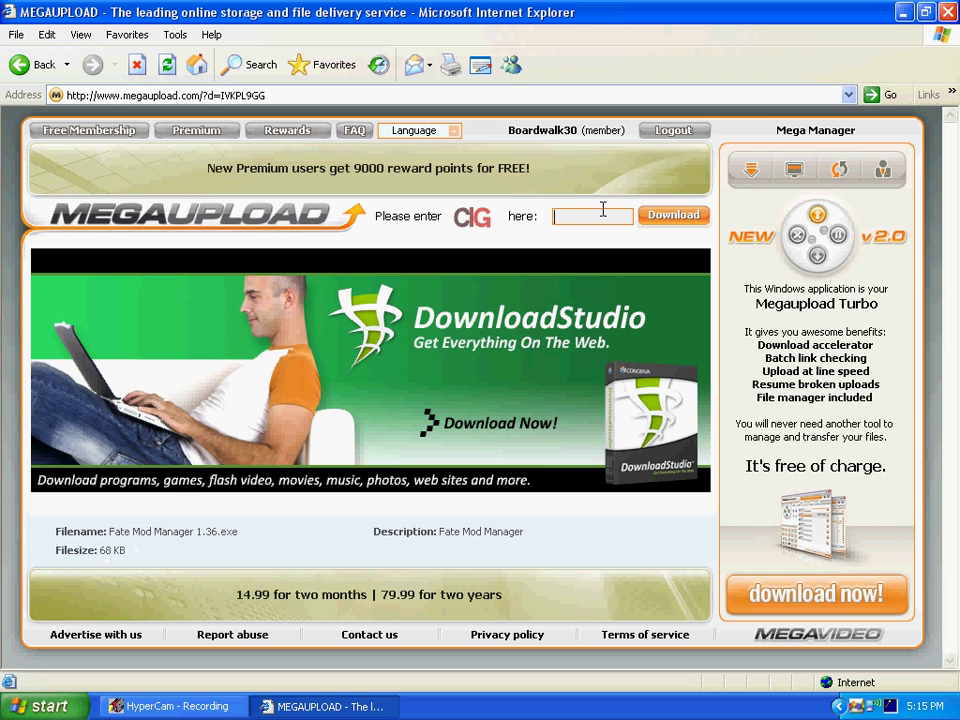
type("CIG")
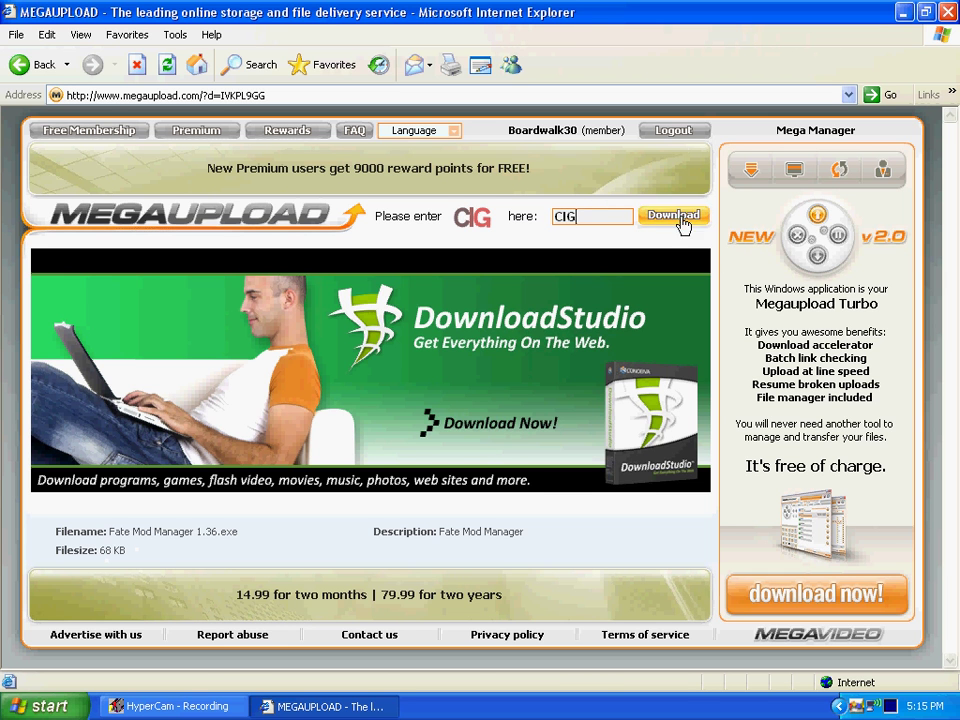
left_click(681, 218)
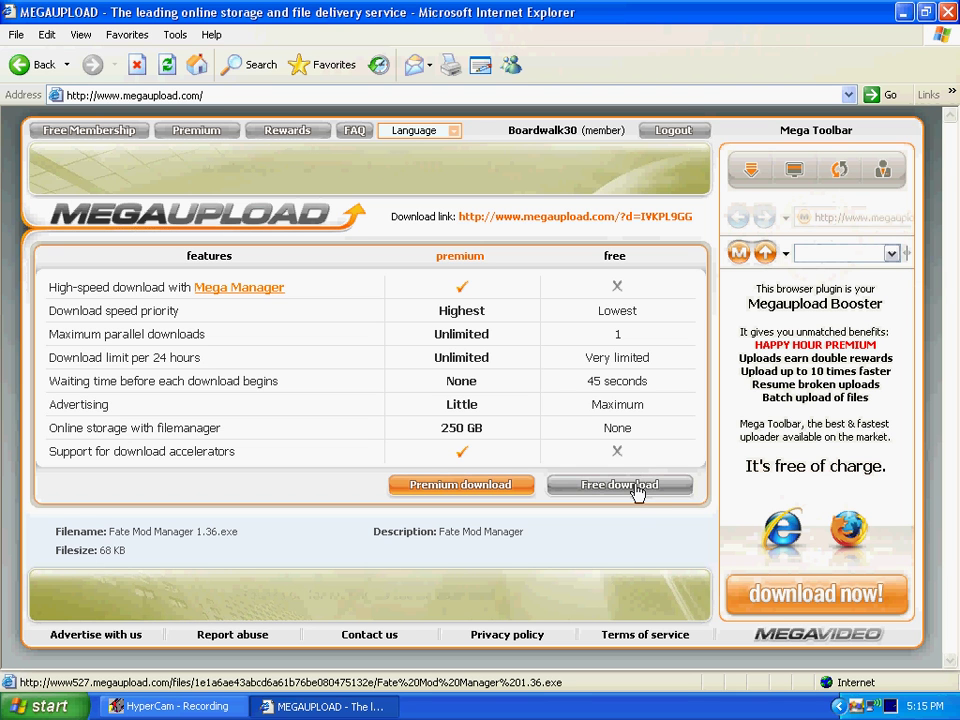
Choose the free download and Save, then cancel the Save As dialog.
left_click(636, 488)
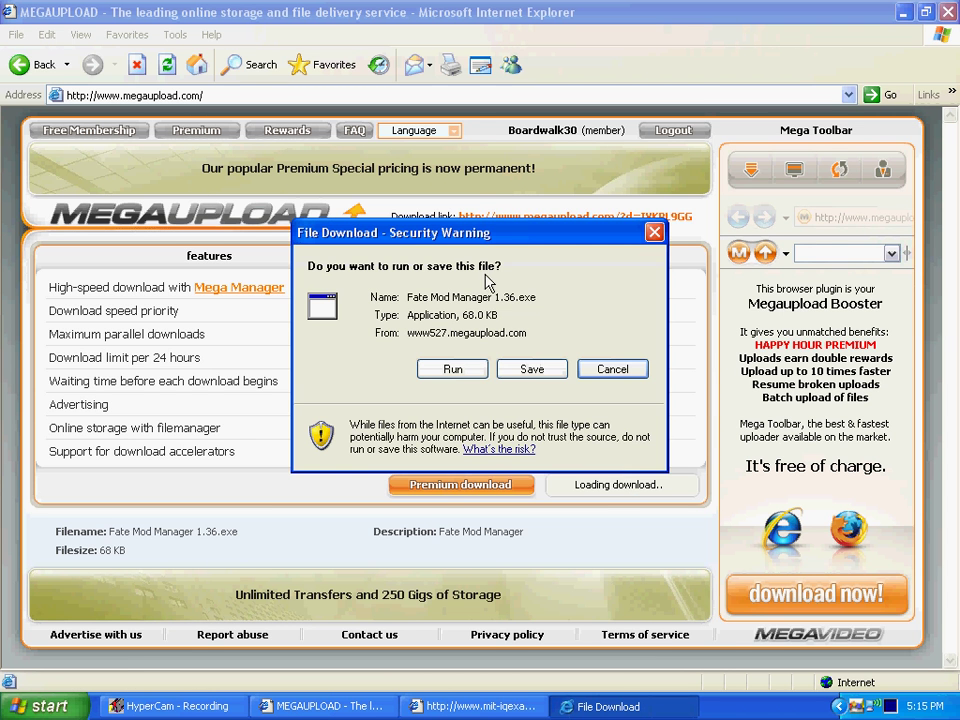
left_click(537, 373)
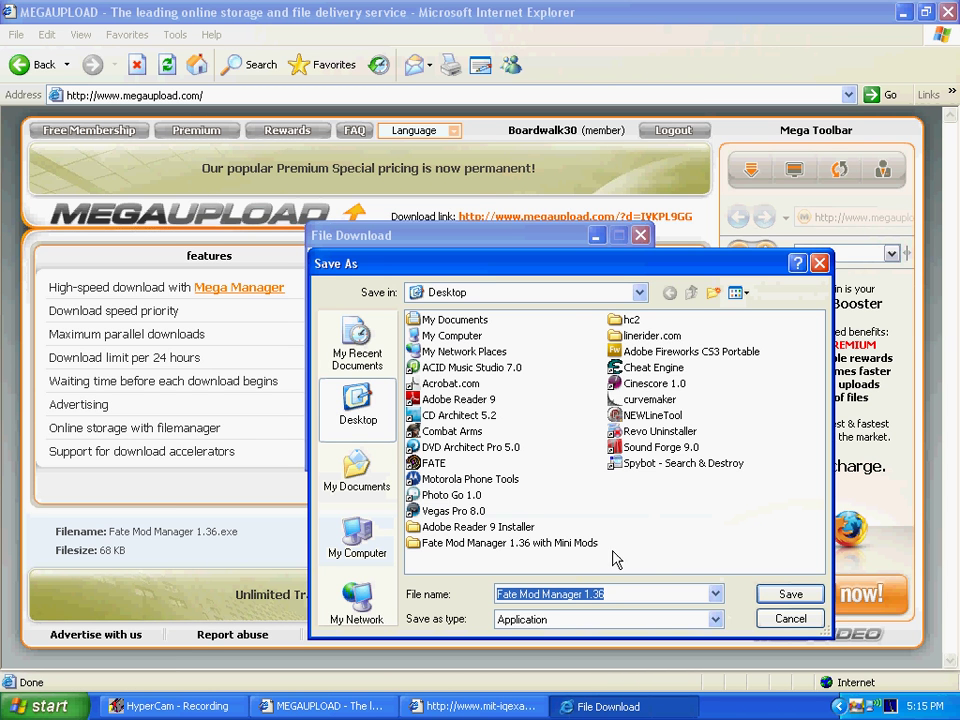
left_click(819, 264)
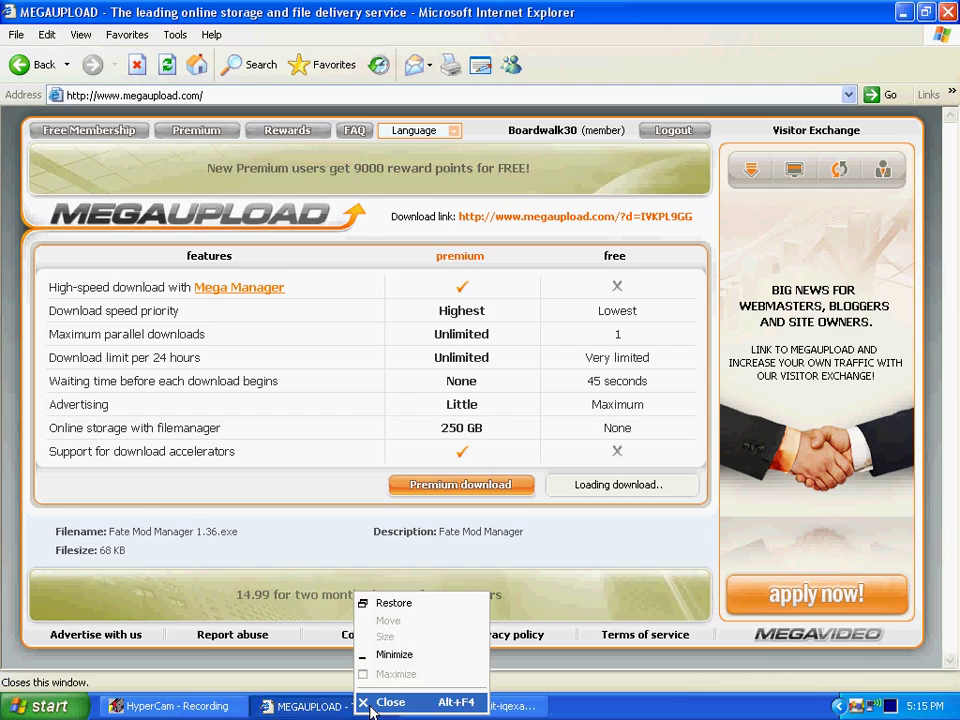
left_click(372, 707)
Close the browser and move Fate Mod Manager 1.36 from its Mini Mods folder onto the desktop.
key("alt+F4")
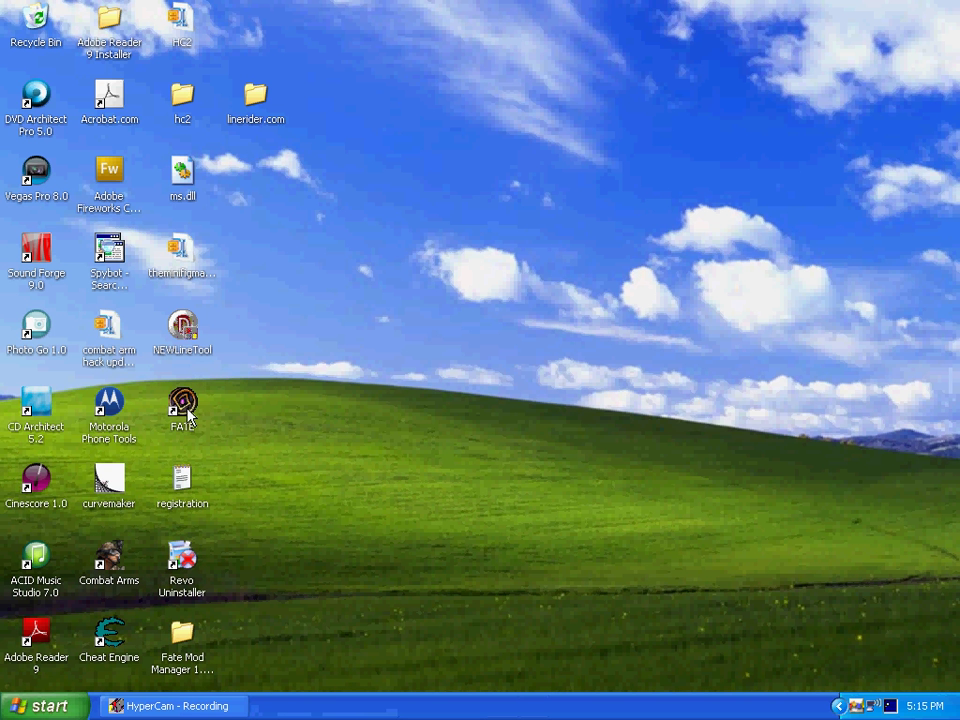
double_click(185, 633)
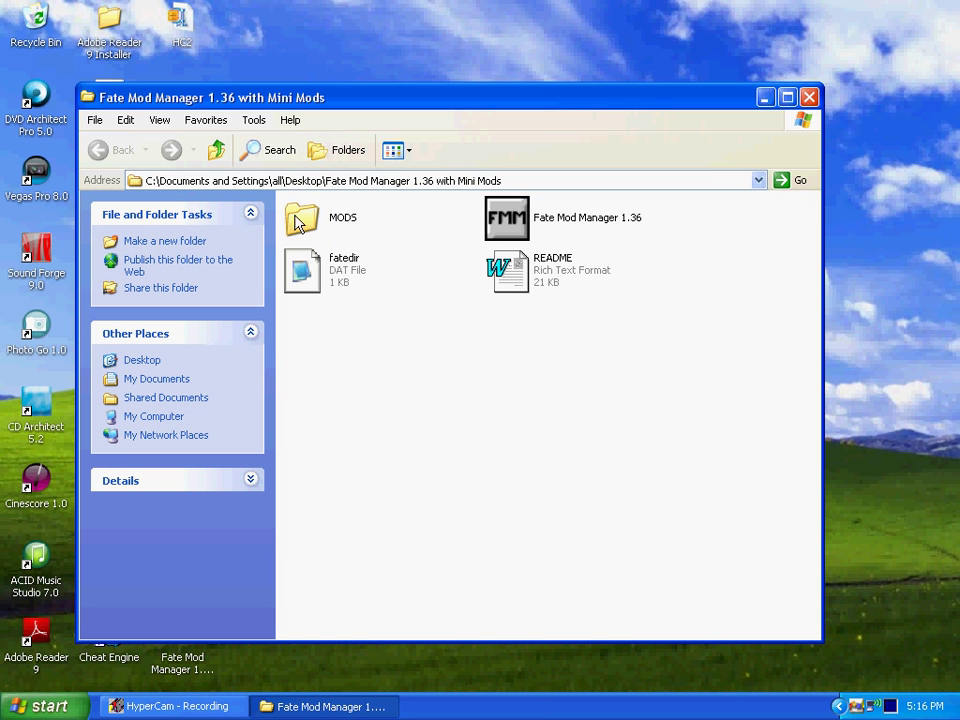
left_click_drag(535, 220, 463, 52)
left_click(809, 97)
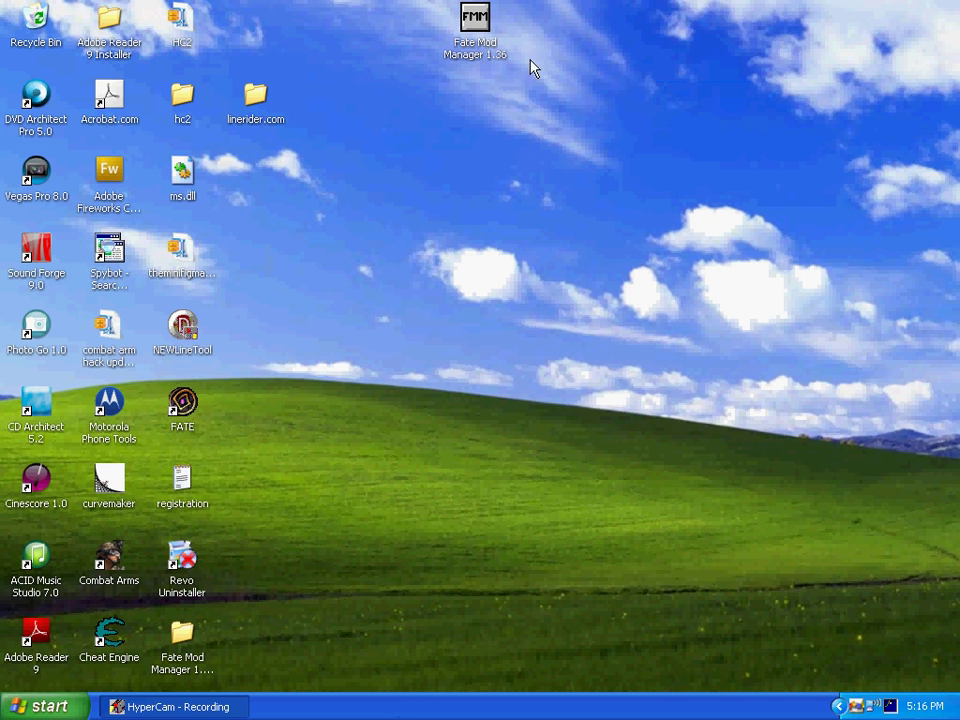
Launch Fate Mod Manager 1.36 from the desktop, confirming Run for the unverified program.
double_click(477, 24)
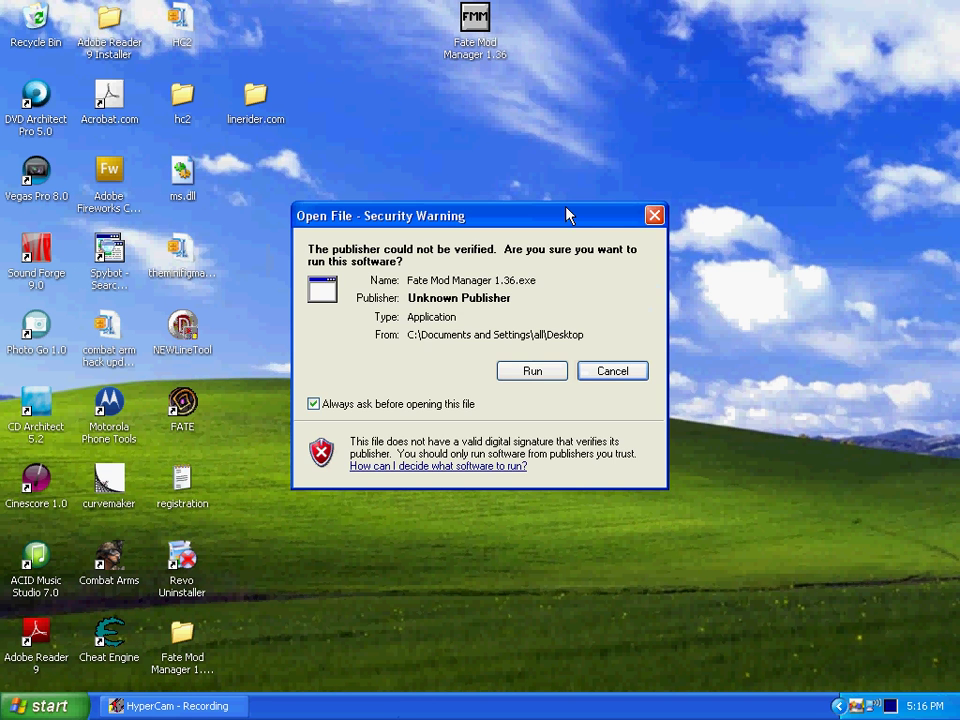
left_click(532, 371)
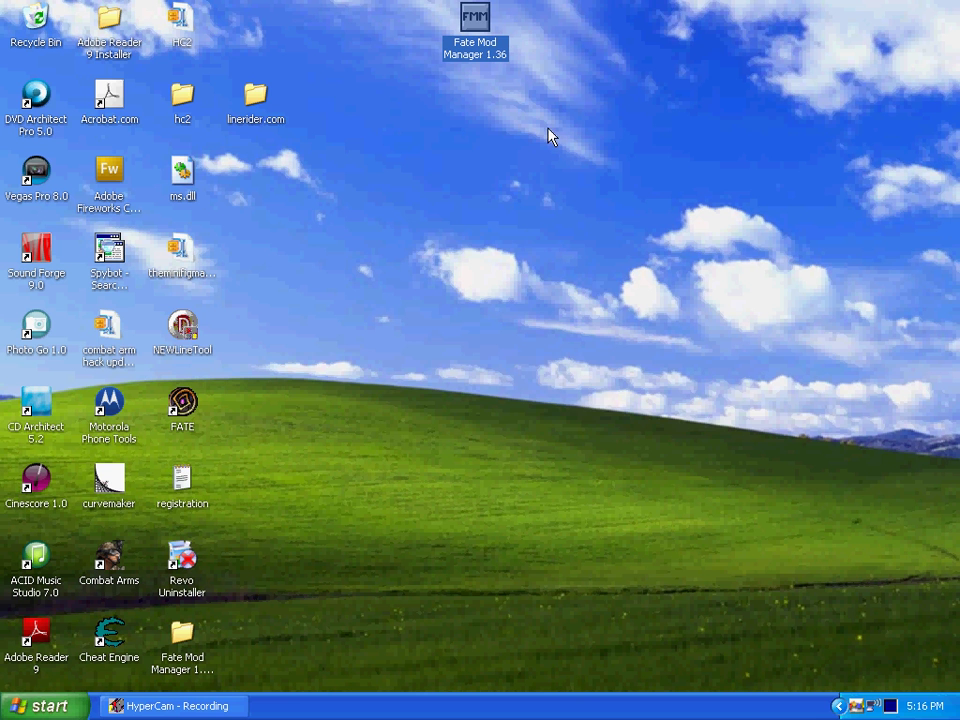
double_click(490, 28)
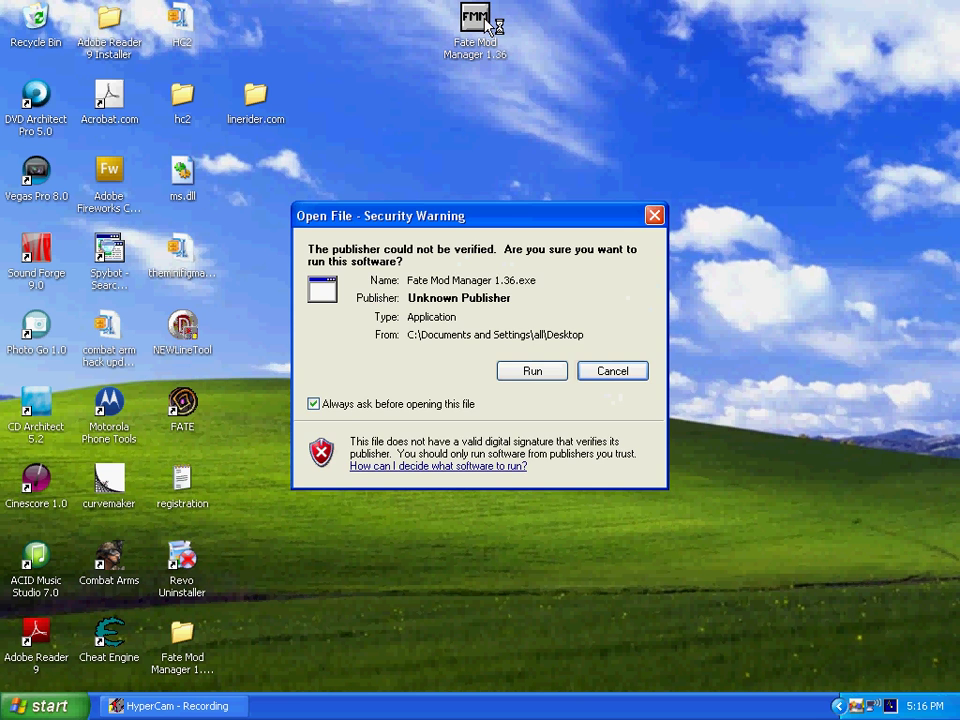
left_click(530, 372)
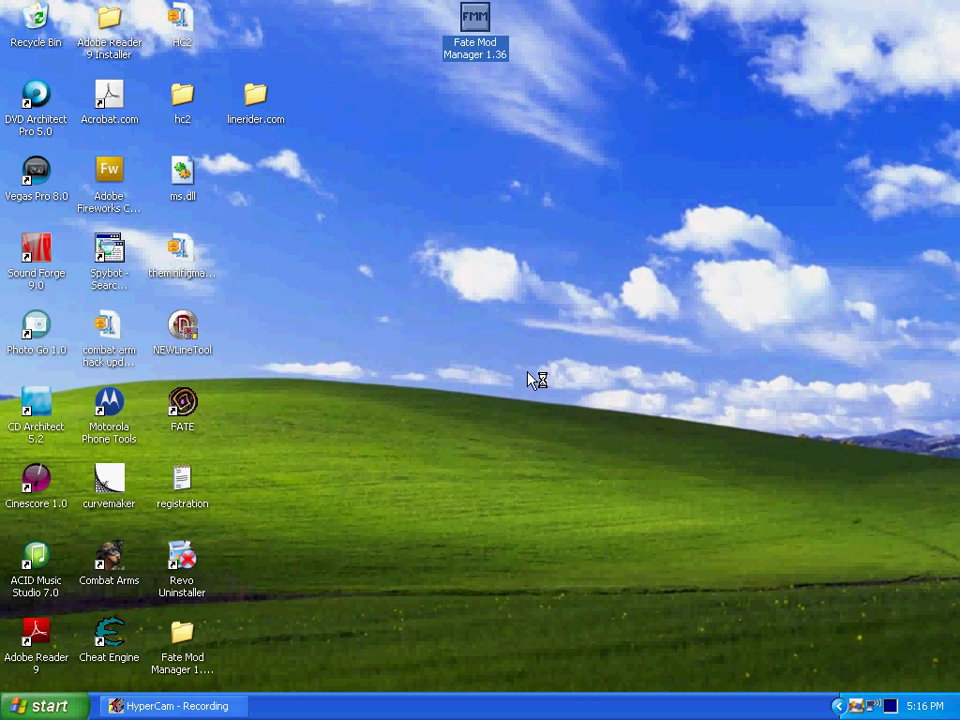
double_click(181, 640)
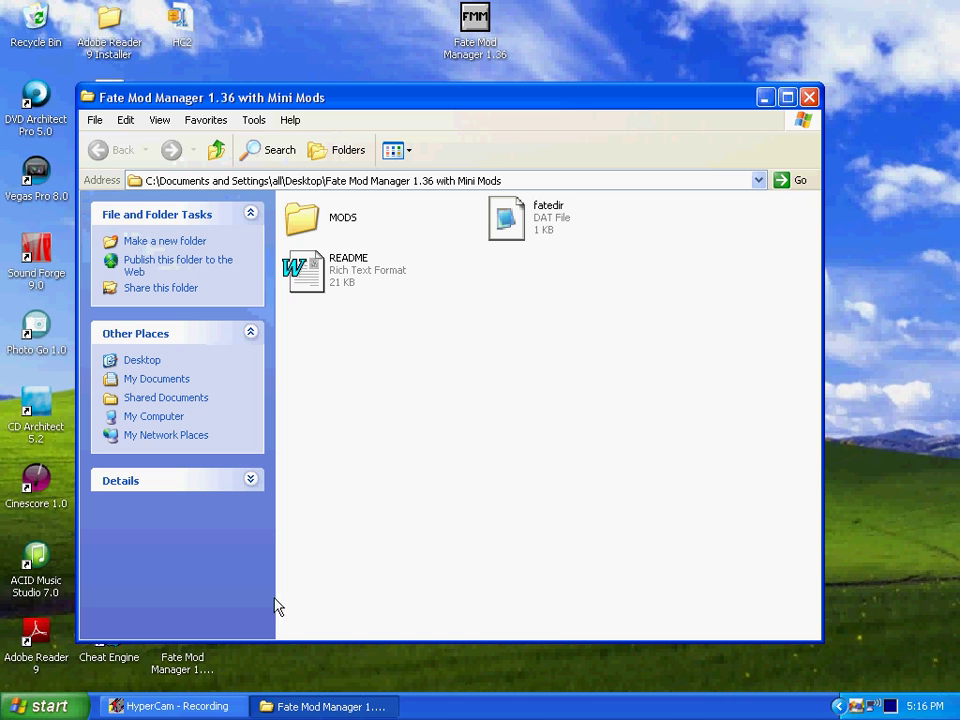
left_click(808, 97)
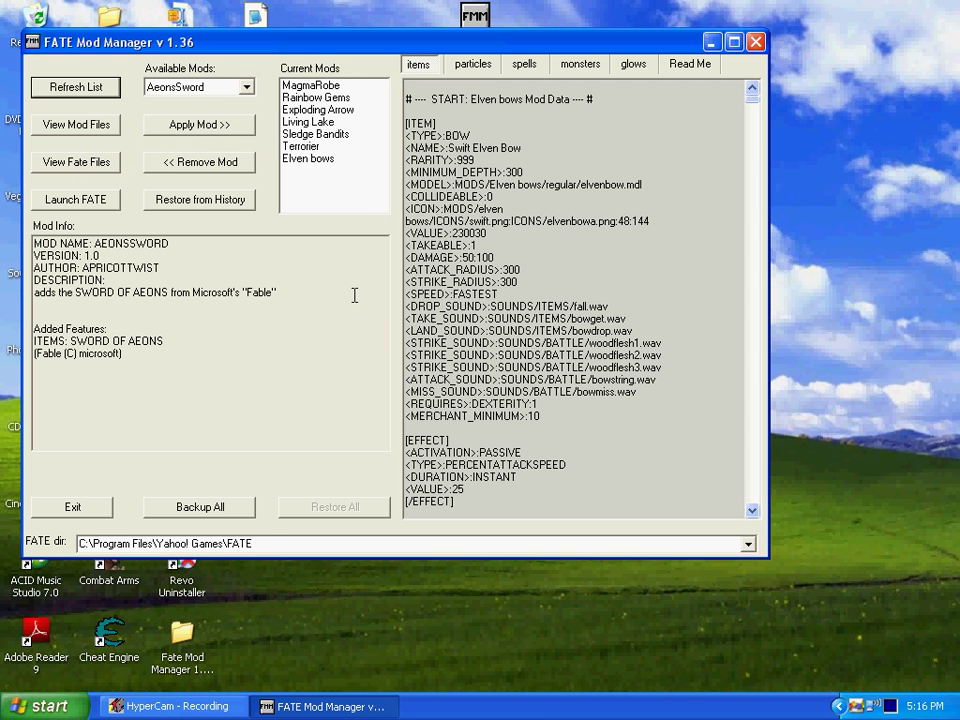
Search Google for 'fate mods' and open the surdin.net FATE Mod Archive result.
key("super")
key("Escape")
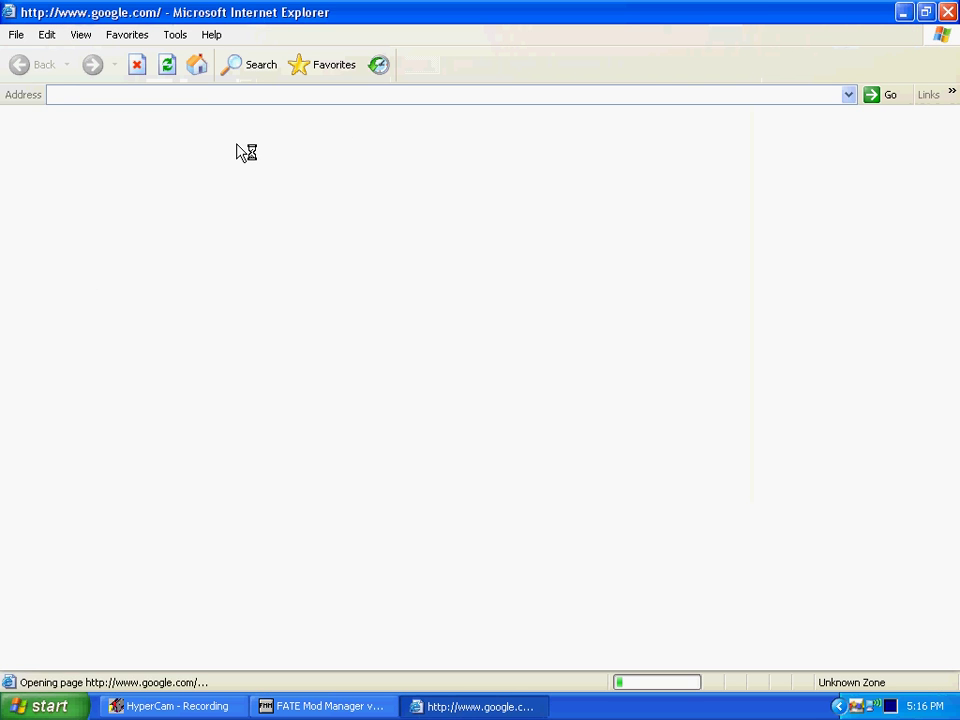
left_click(309, 280)
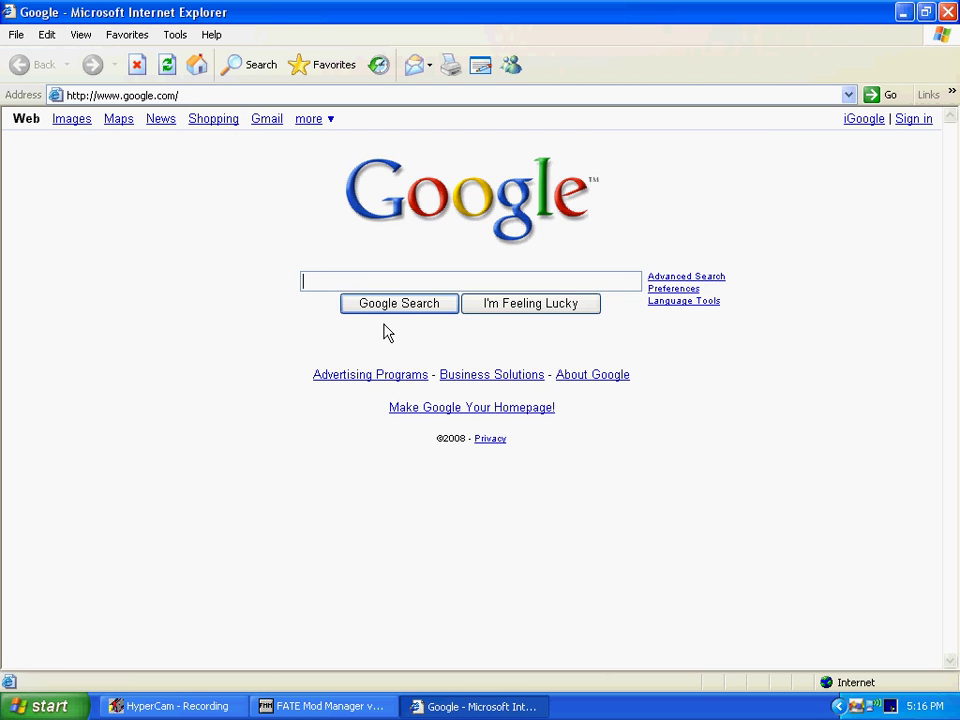
type("fate mods")
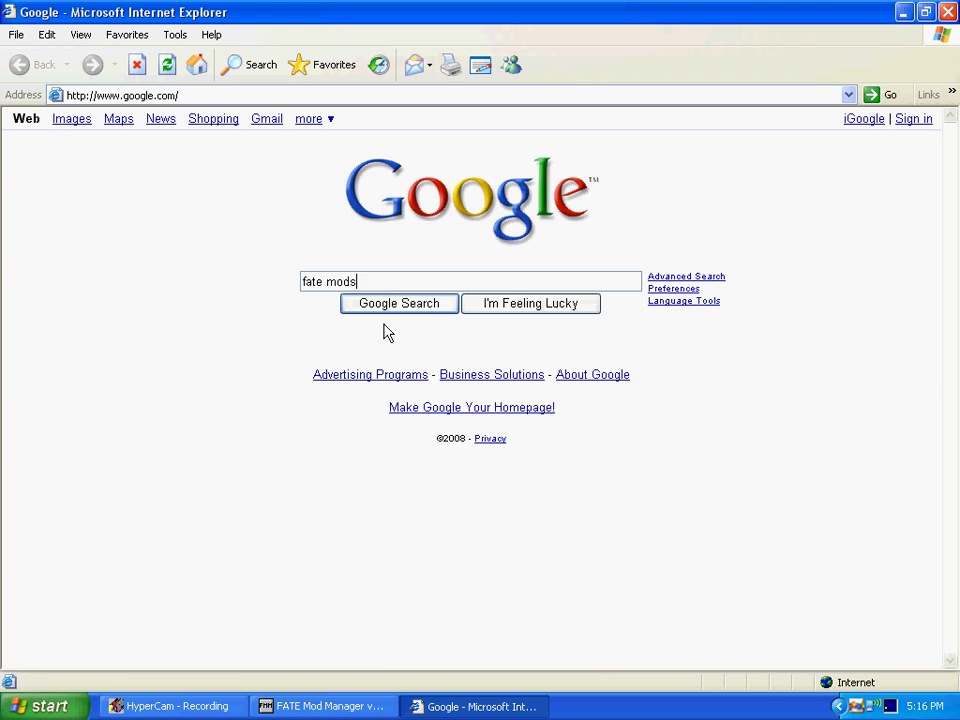
key("Return")
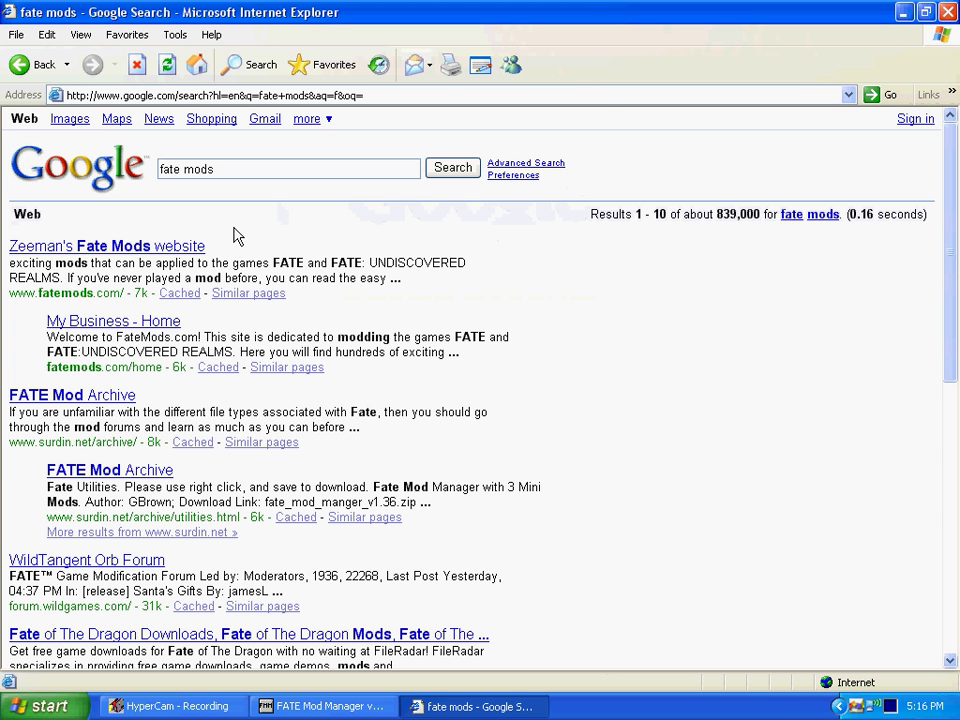
left_click_drag(22, 446, 137, 438)
left_click(90, 396)
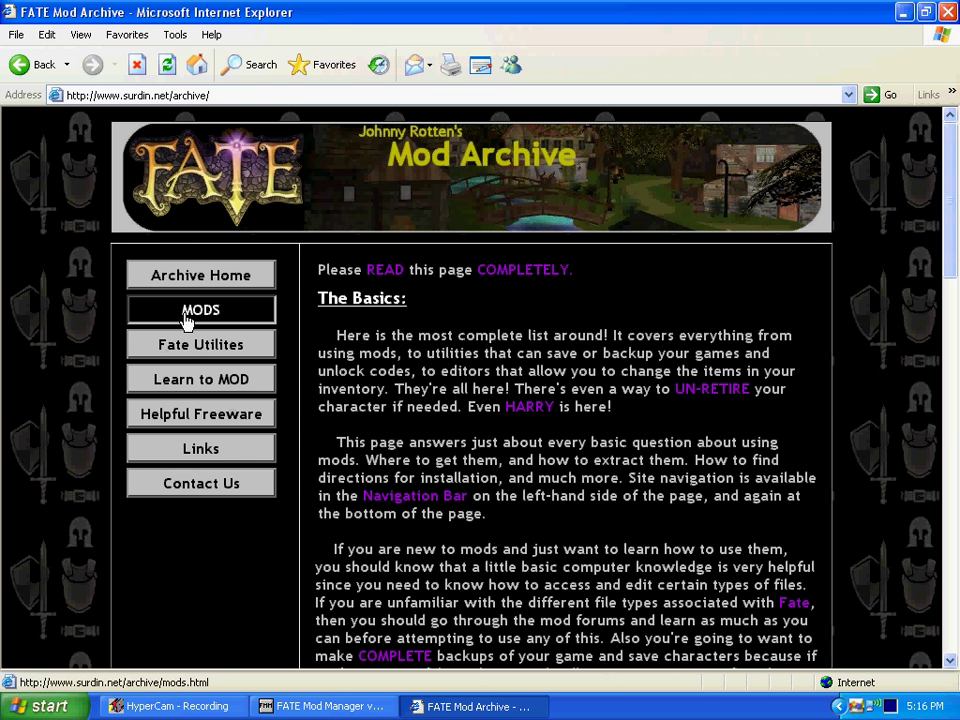
Browse the Pet Mods list, cancel the Aquafrost zip download, and close the browser.
left_click(186, 318)
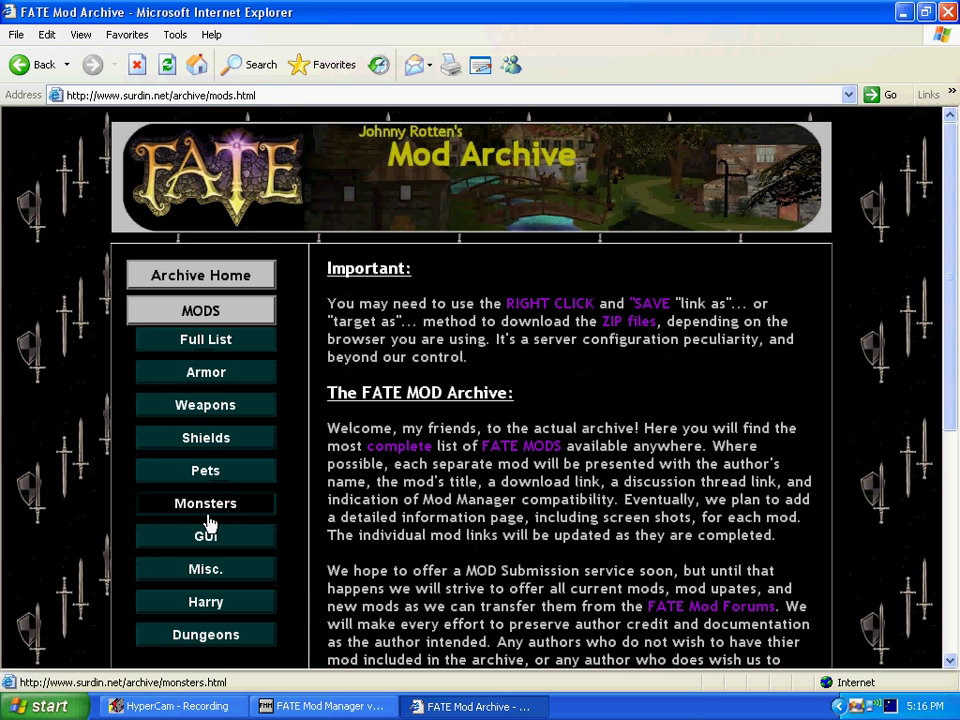
left_click(206, 473)
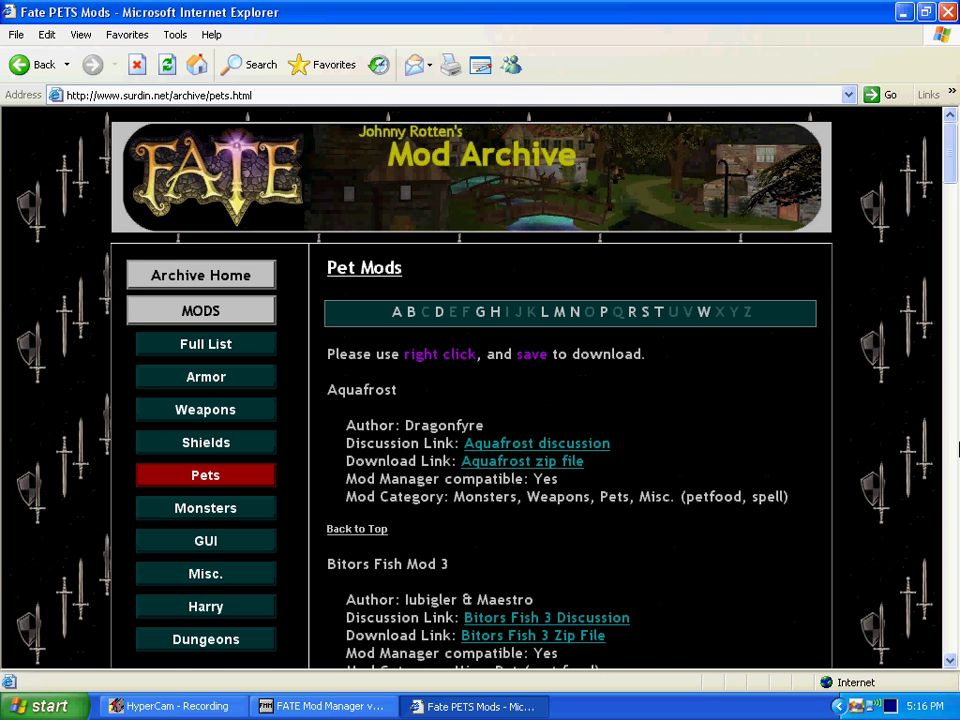
left_click(520, 463)
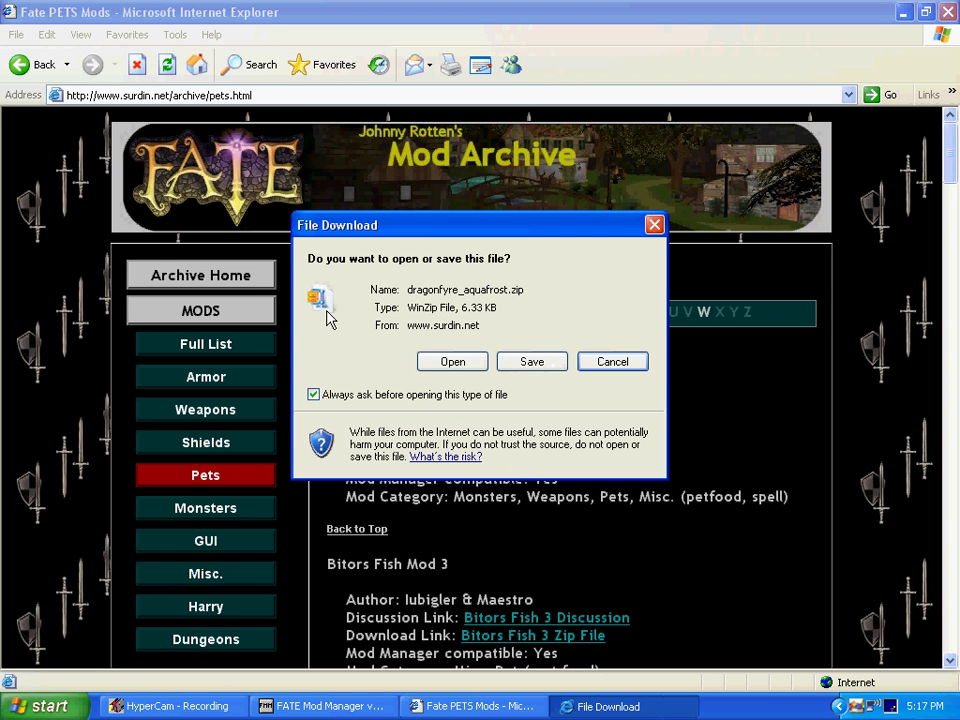
left_click(654, 225)
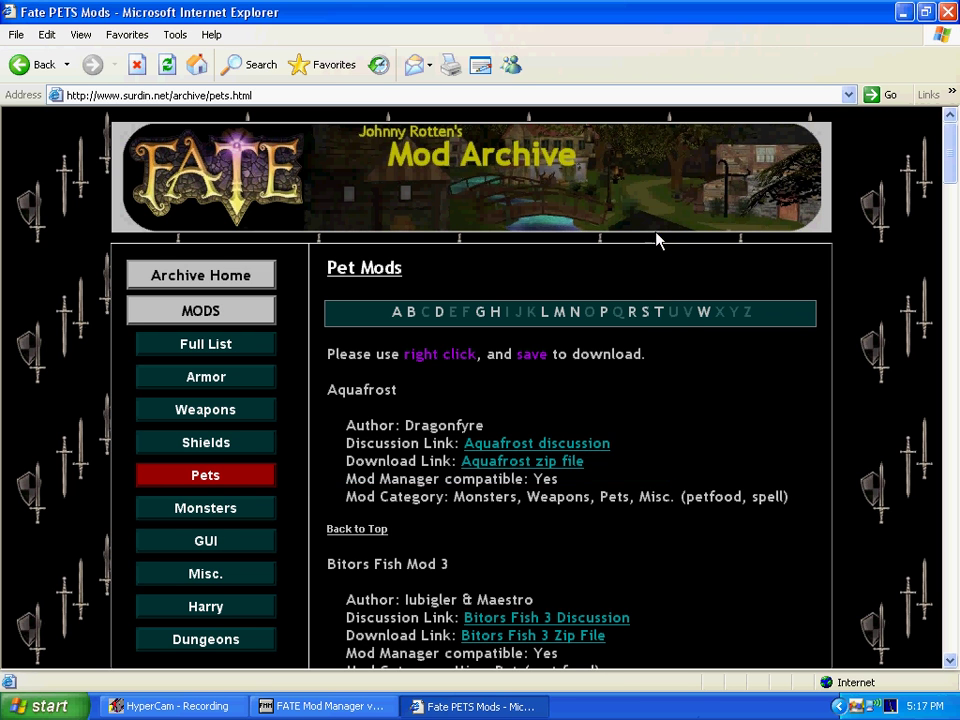
left_click(945, 12)
Minimize the mod manager and load the surdin.net mods page in Internet Explorer.
left_click(711, 42)
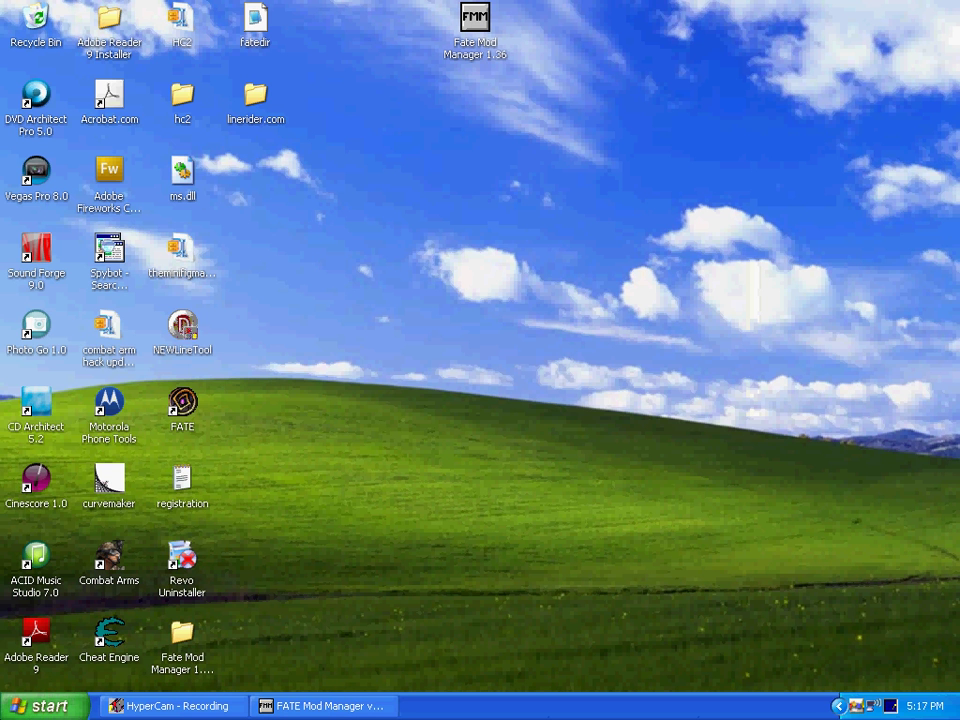
key("super")
left_click(47, 296)
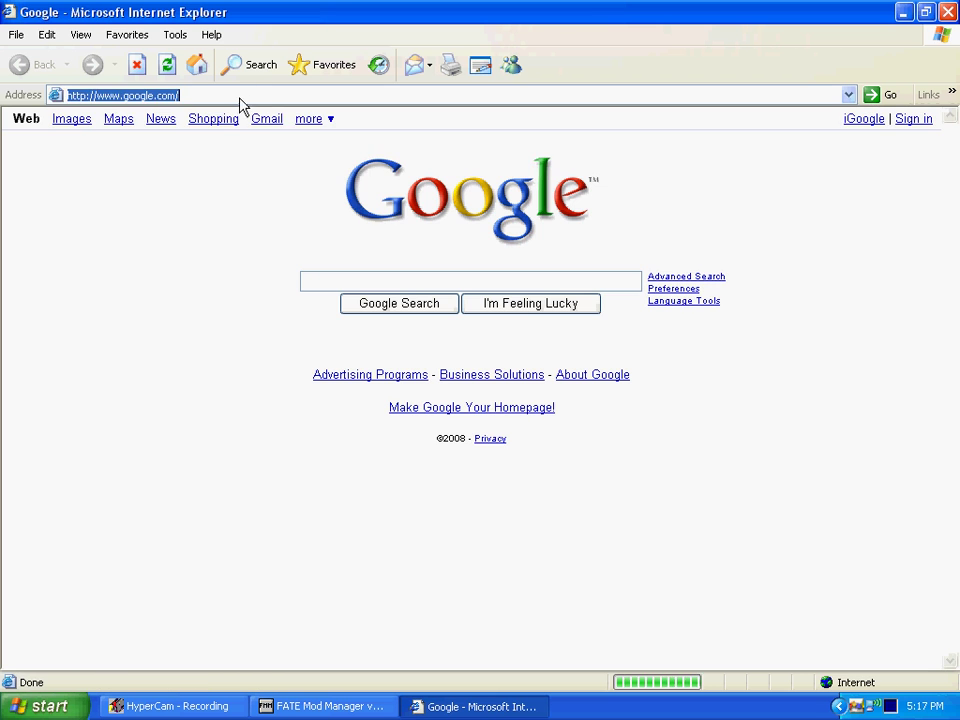
type("surdin")
key("Down")
key("Down")
key("Return")
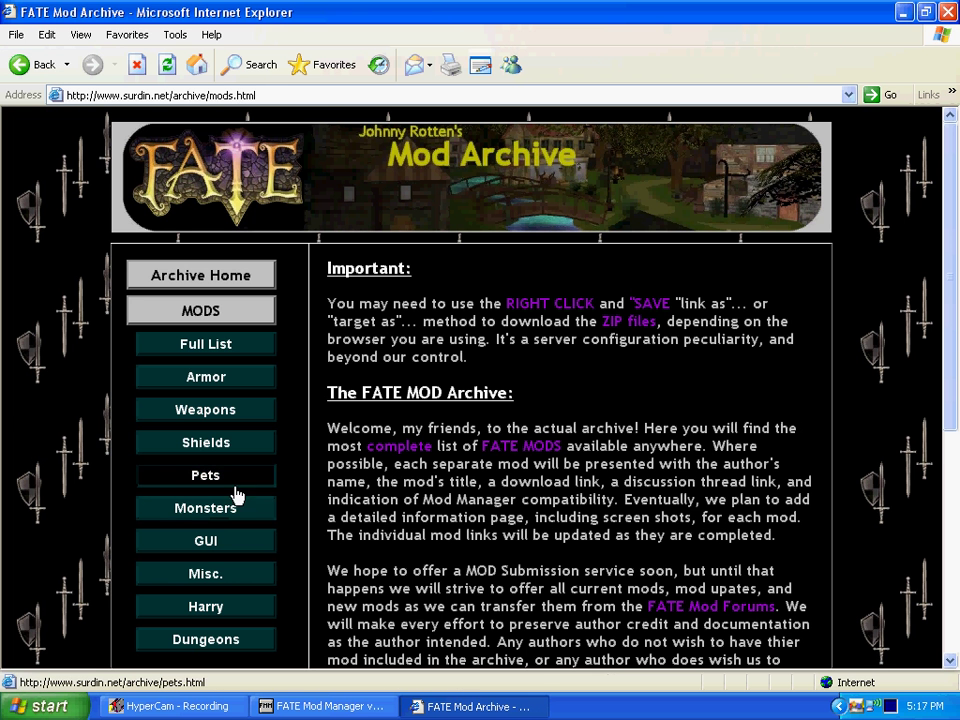
From the Shield Mods page, save the Armors zip husteron_armors.zip to the desktop.
left_click(229, 446)
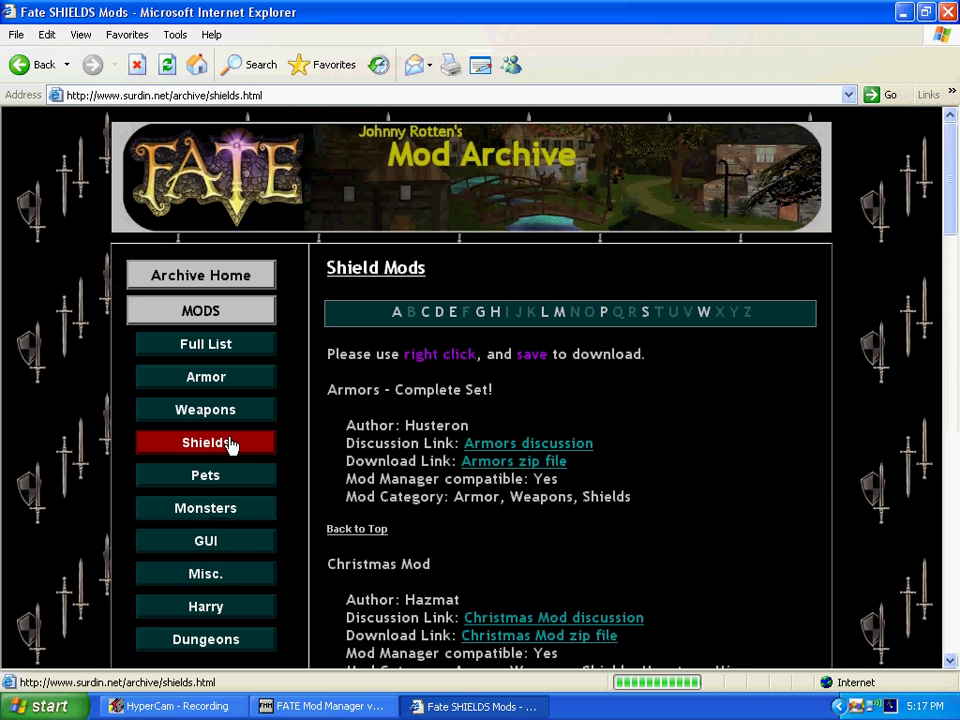
left_click(517, 470)
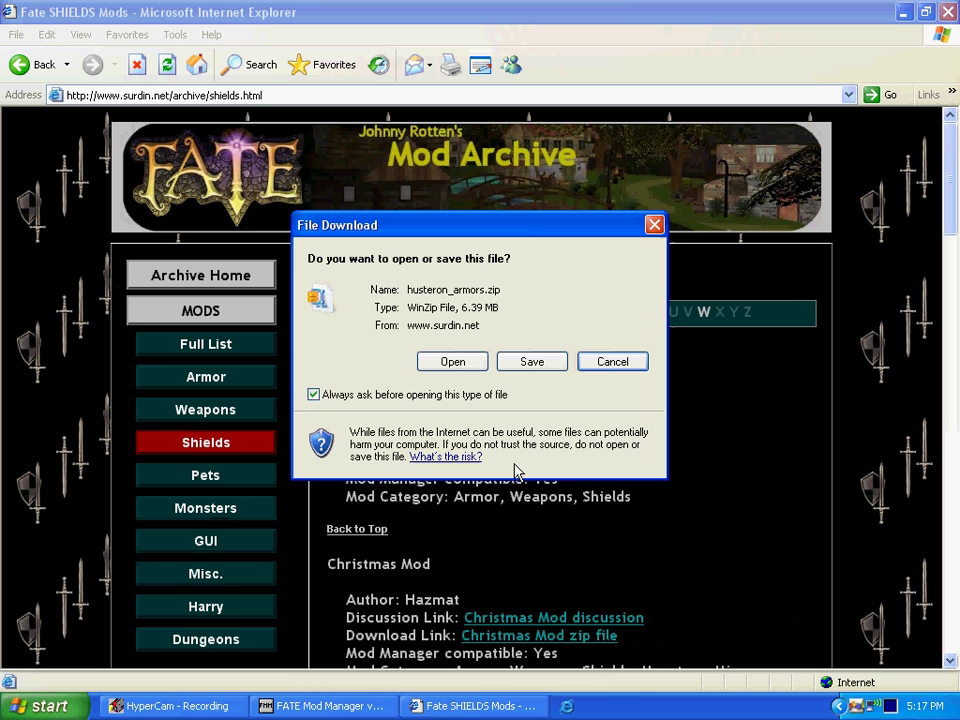
left_click(527, 364)
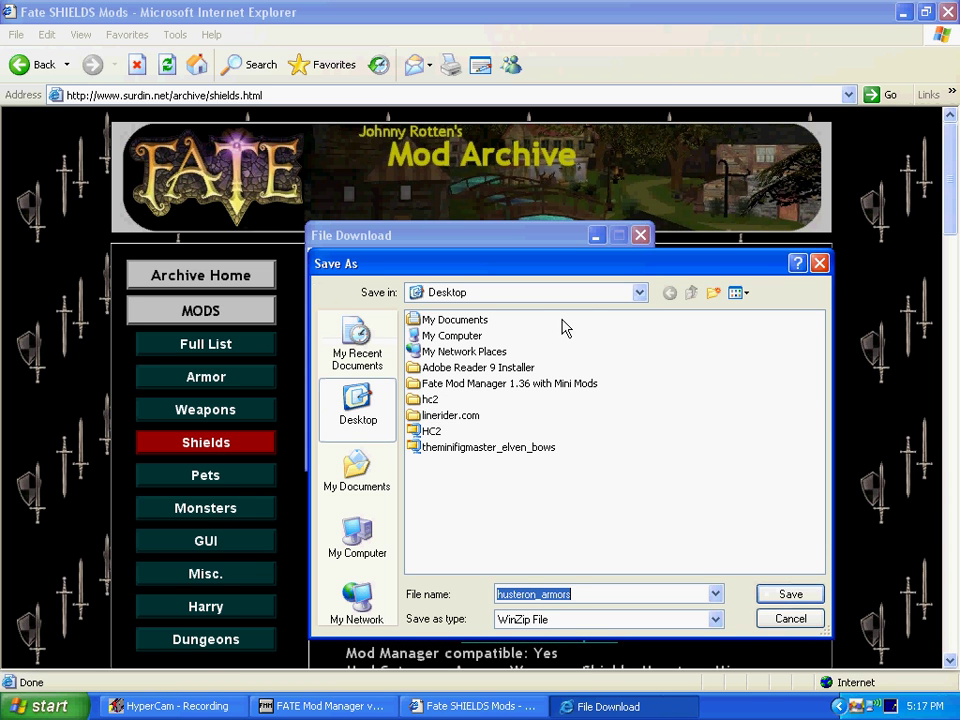
left_click(789, 595)
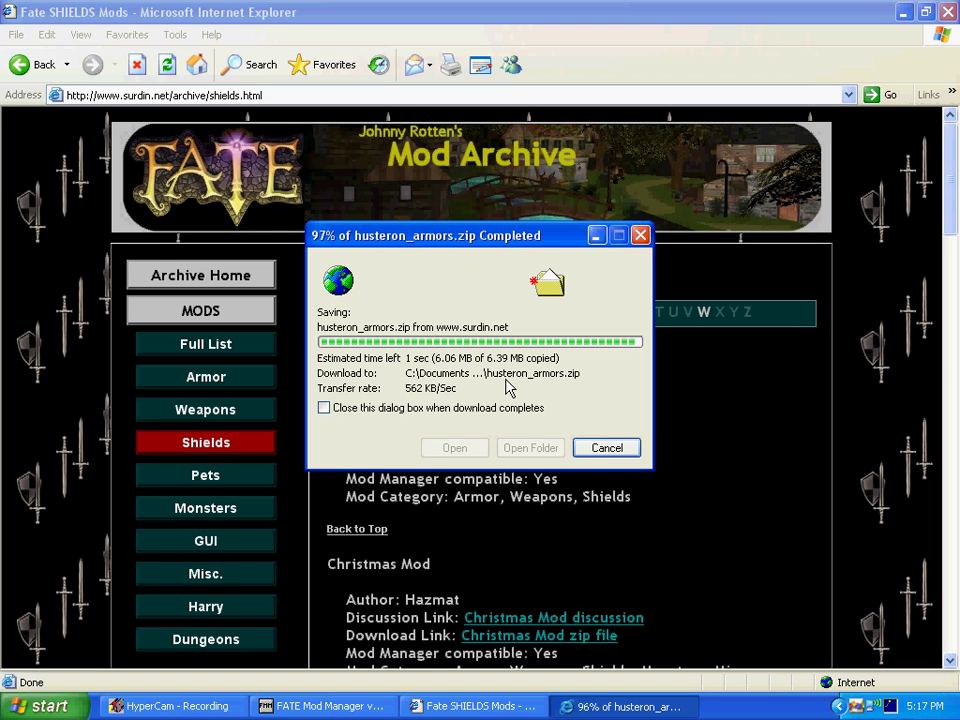
left_click(638, 237)
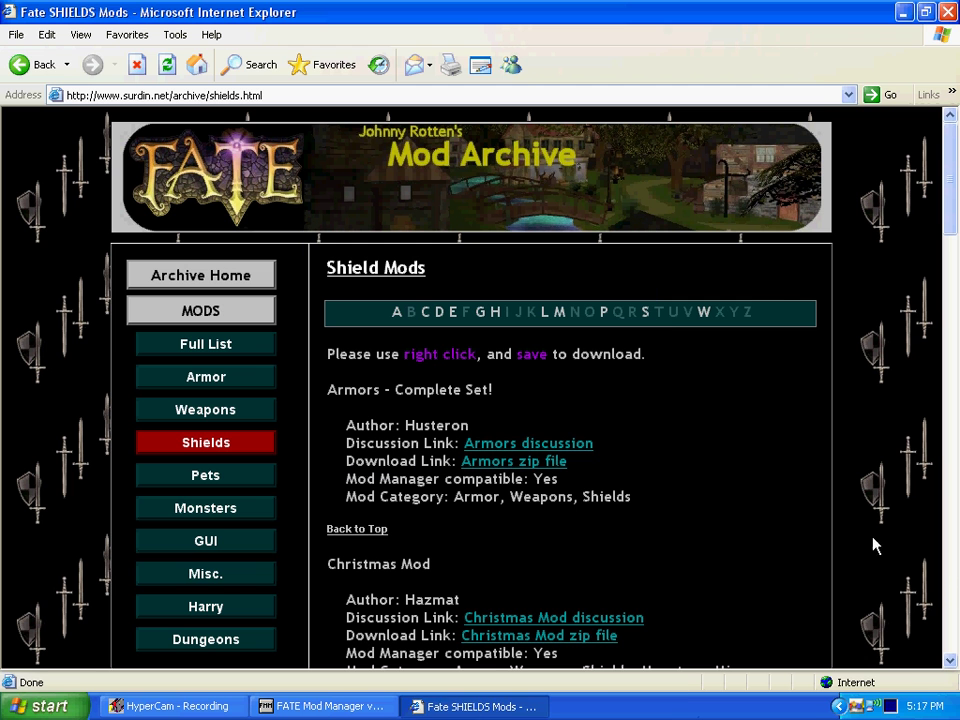
Open husteron_armors.zip in WinZip from its right-click menu, continuing with the evaluation version.
right_click(497, 706)
left_click(514, 675)
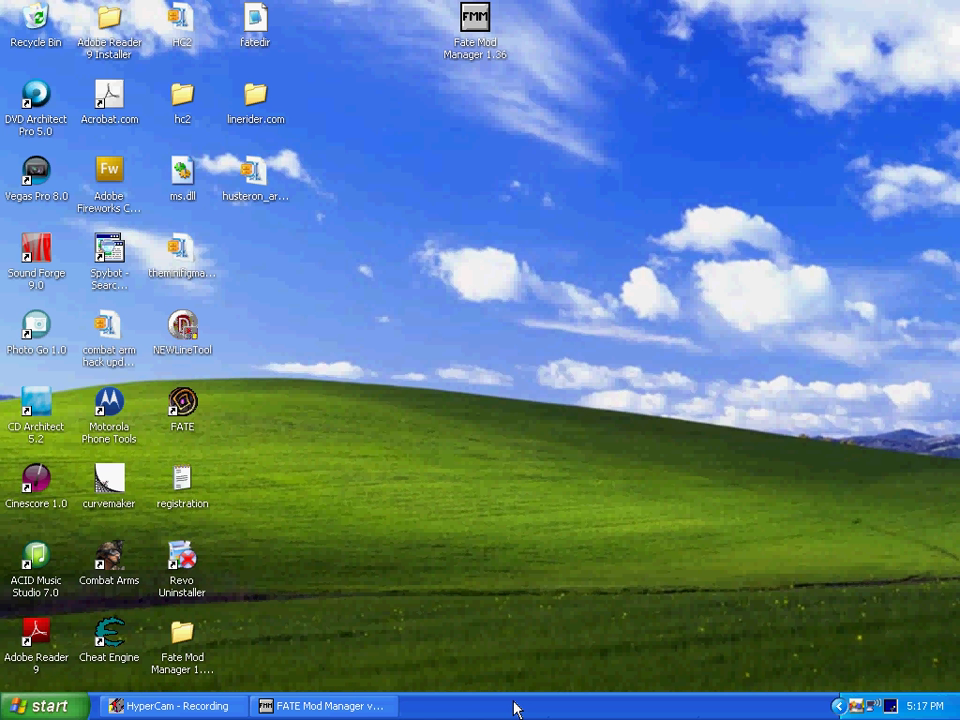
left_click(262, 190)
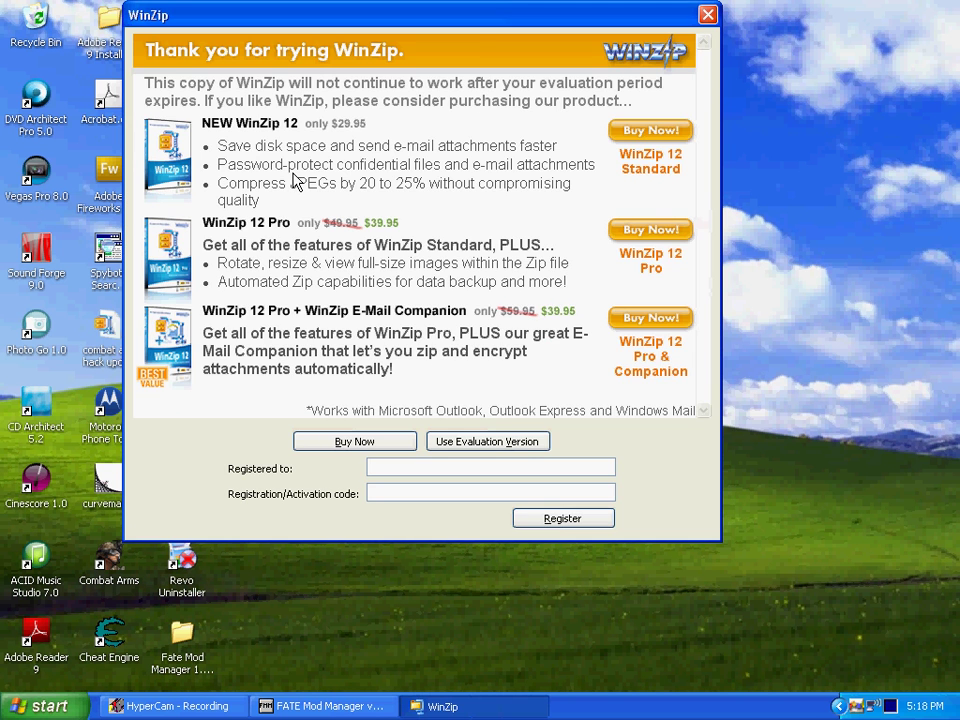
left_click(510, 445)
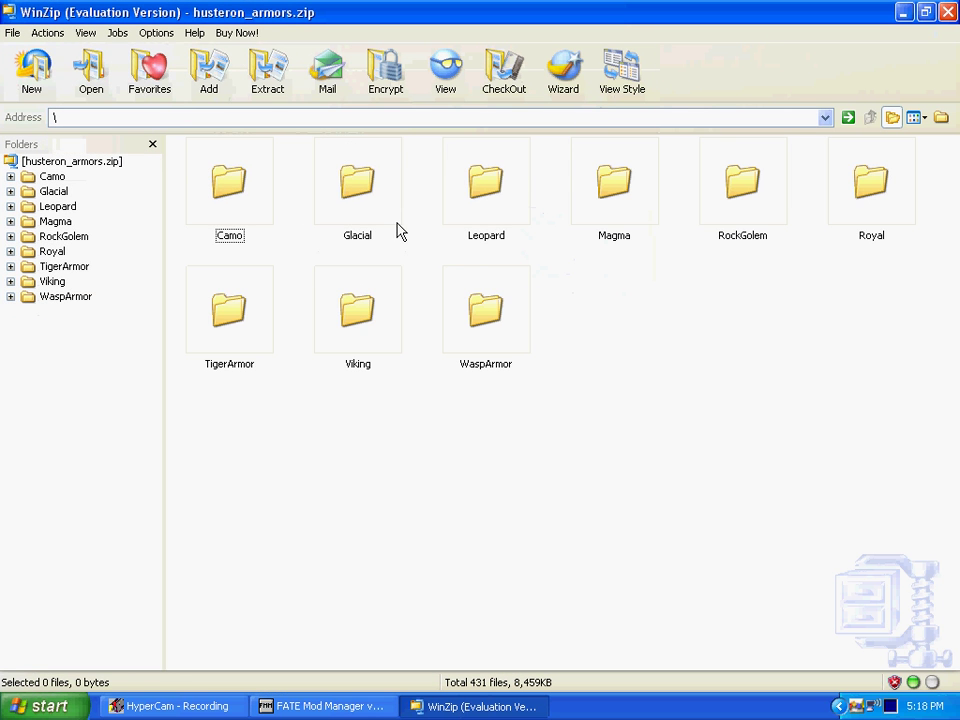
Select all nine armor folders in the archive and open the Extract dialog.
left_click(242, 210)
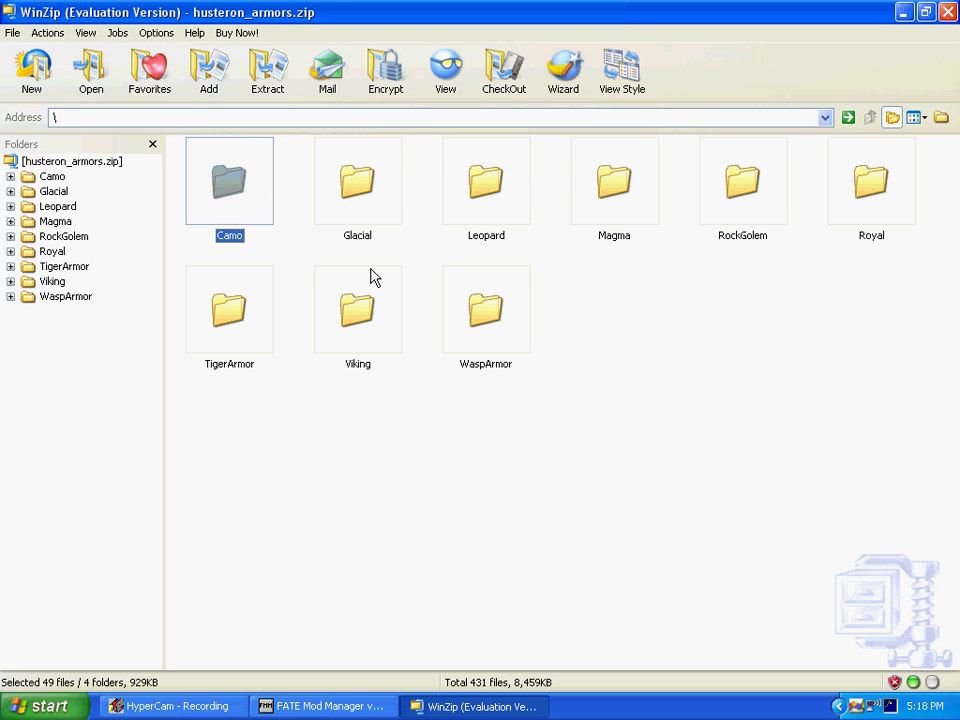
key("ctrl+a")
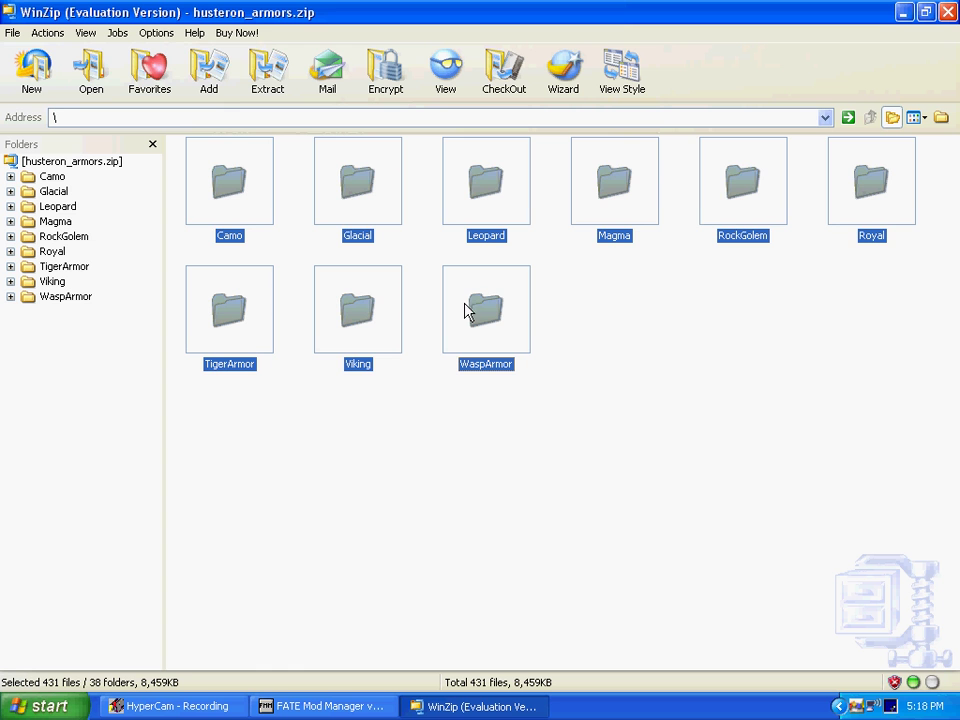
left_click(273, 70)
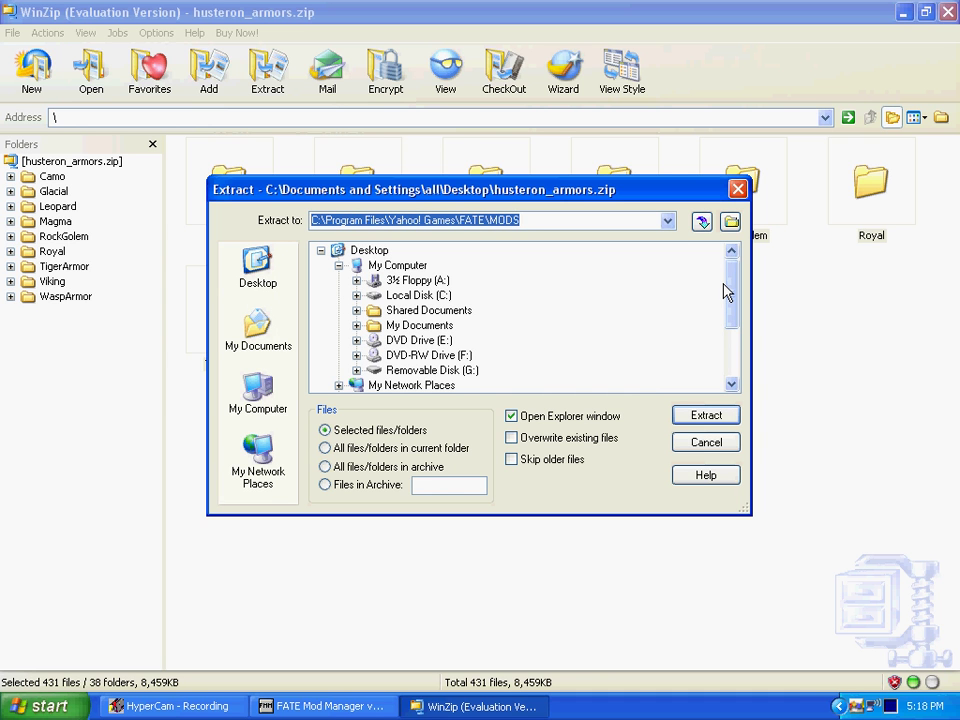
Set the extraction destination to C:\Program Files\Yahoo! Games\FATE\MODS.
mouse_move(727, 291)
left_mouse_down()
mouse_move(727, 316)
mouse_move(728, 289)
left_mouse_up()
double_click(395, 295)
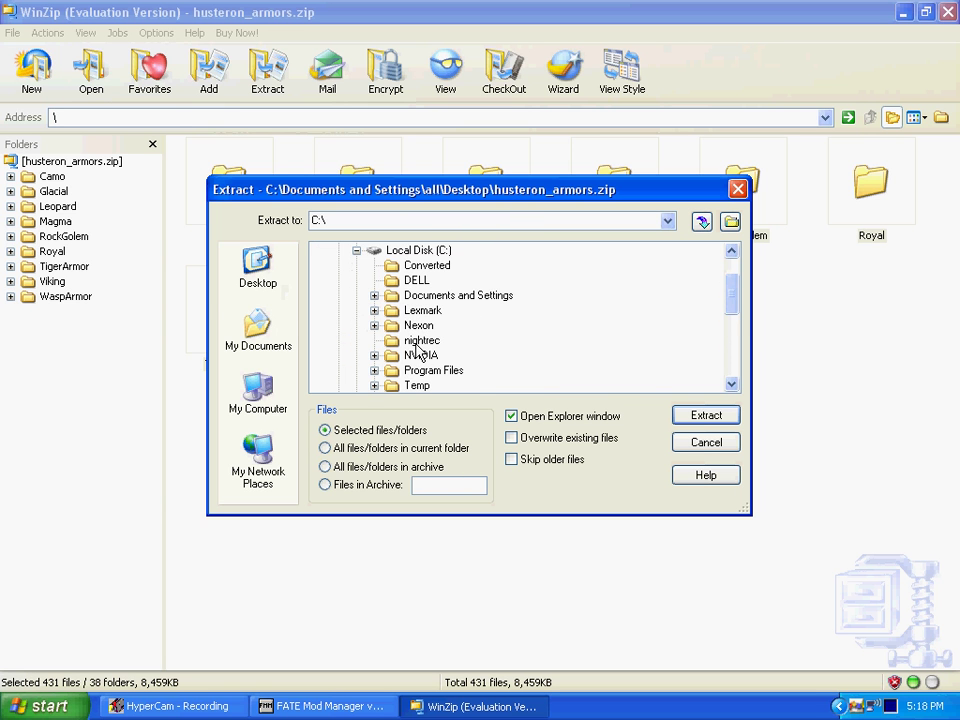
double_click(390, 371)
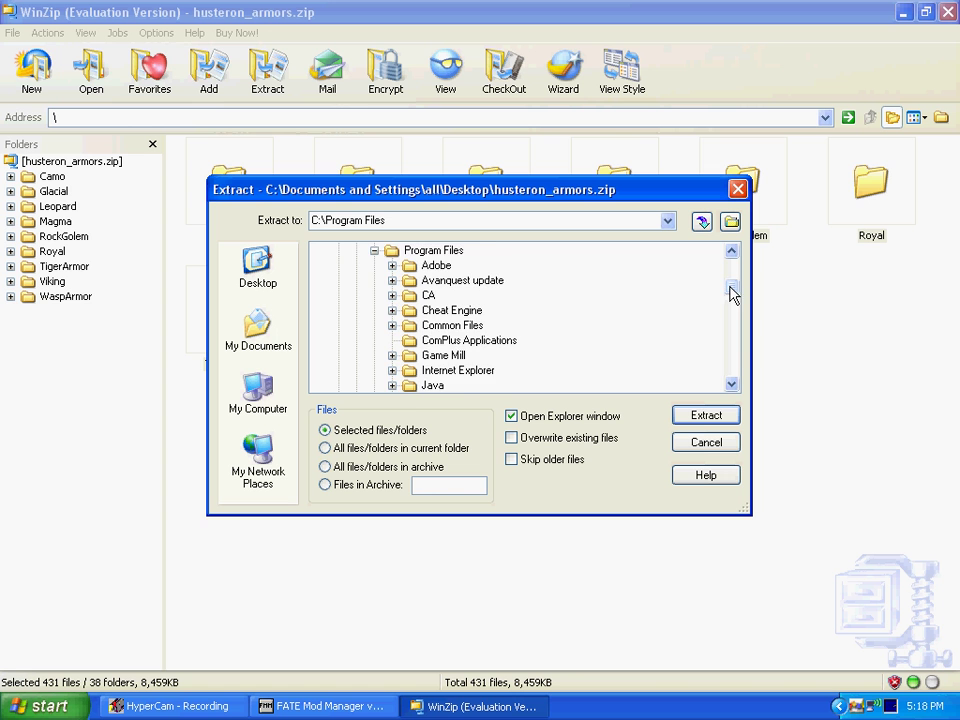
left_click_drag(733, 293, 731, 358)
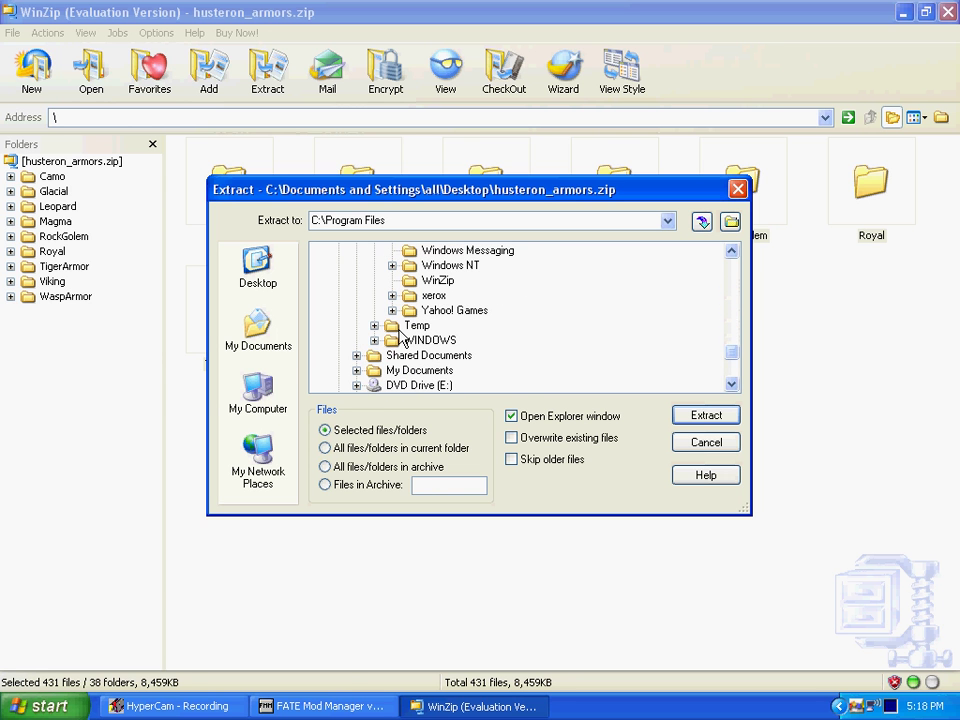
key("super")
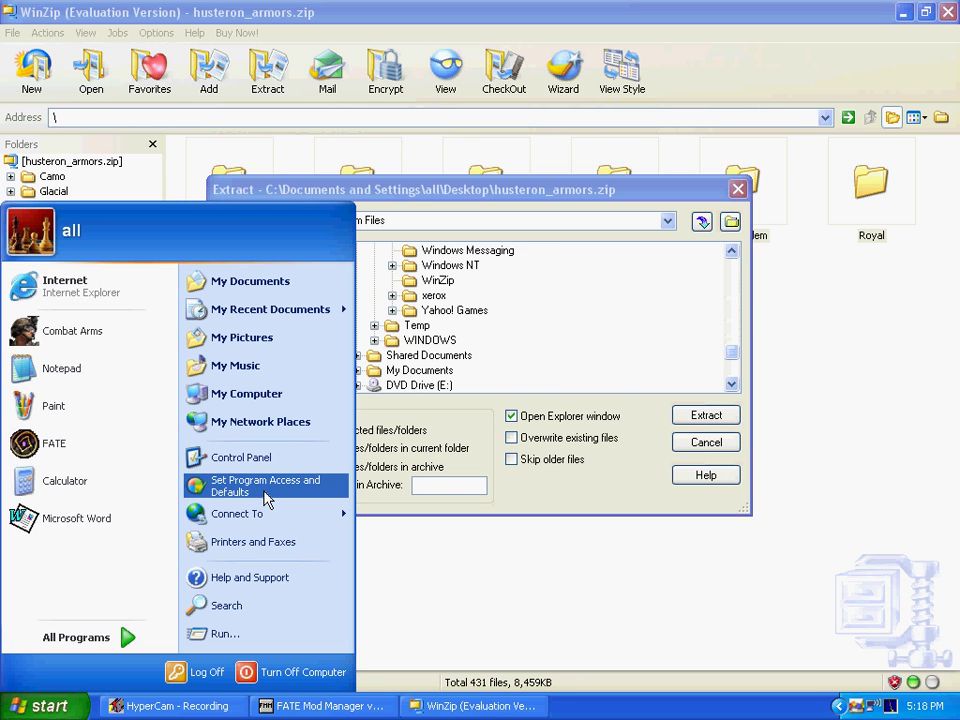
left_click(345, 150)
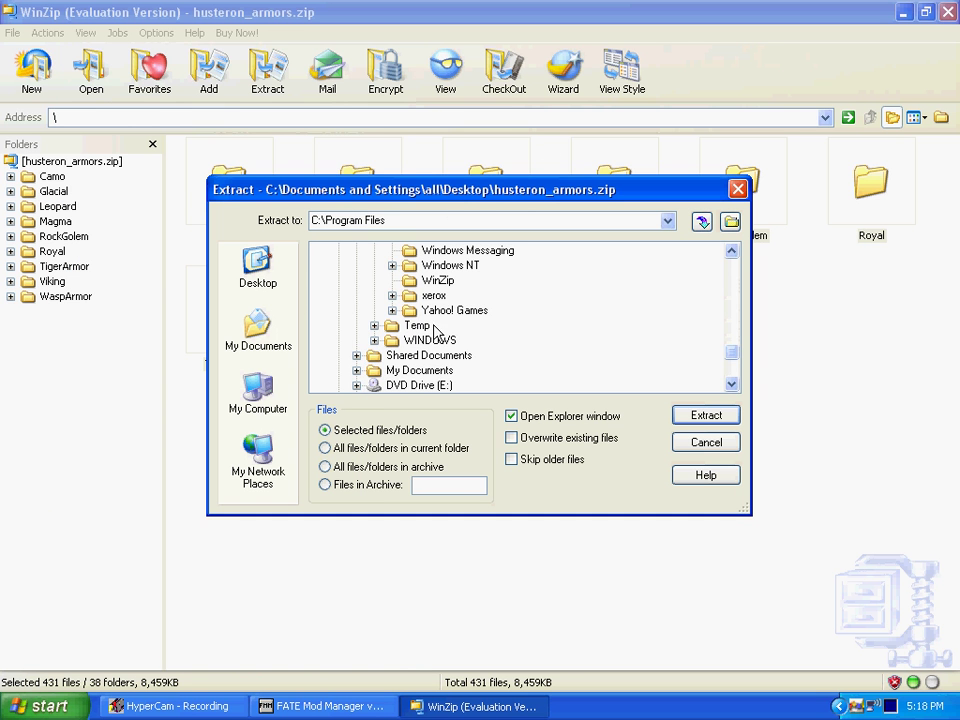
double_click(412, 311)
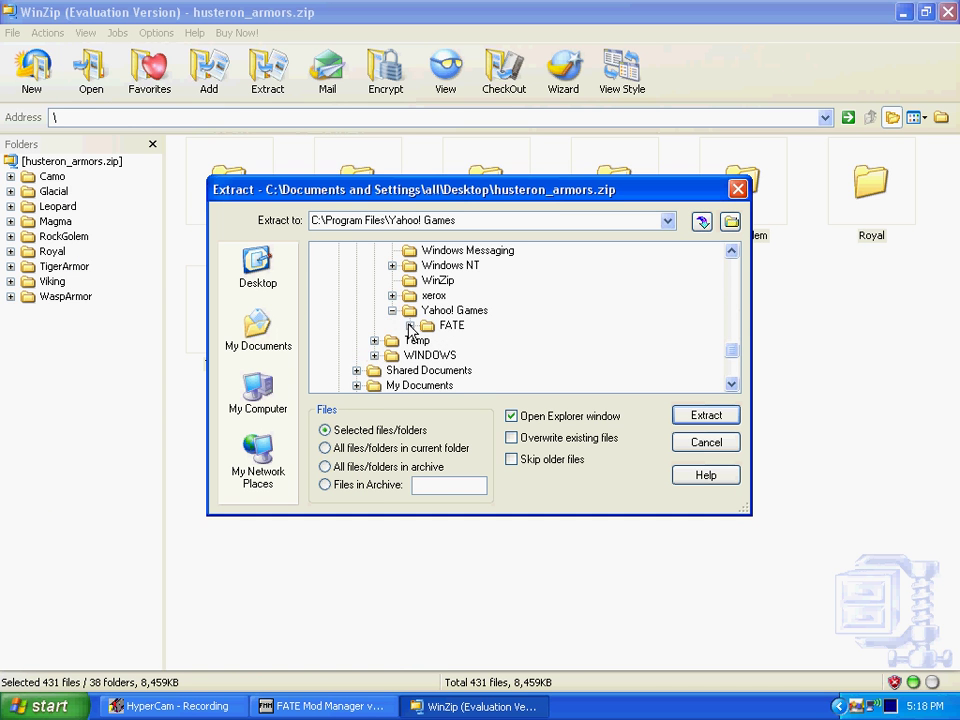
double_click(420, 326)
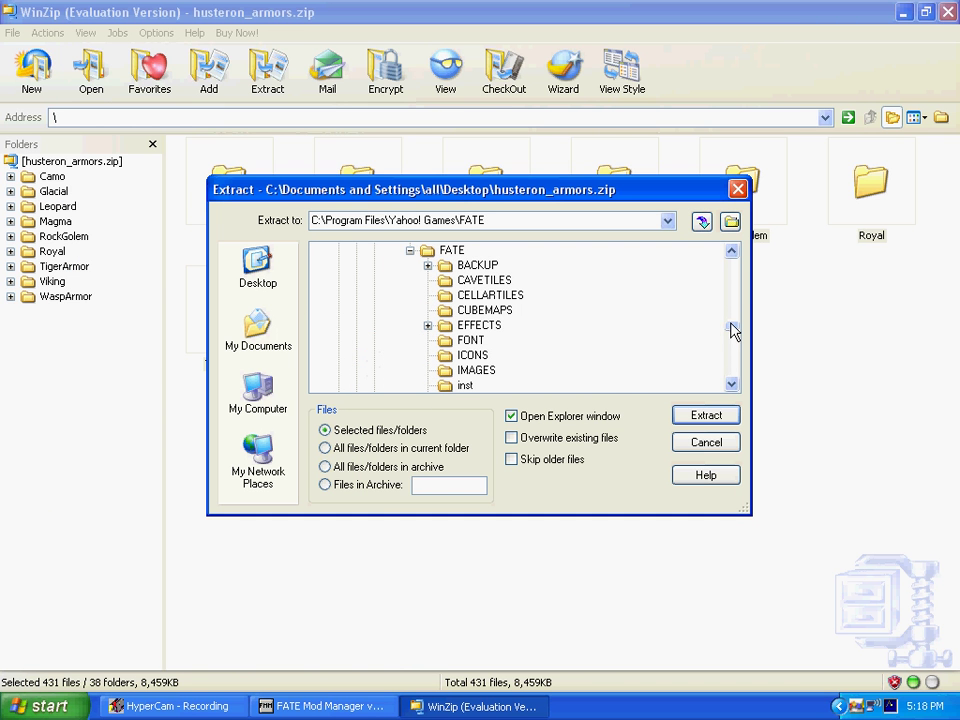
scroll(733, 331, "down", 2)
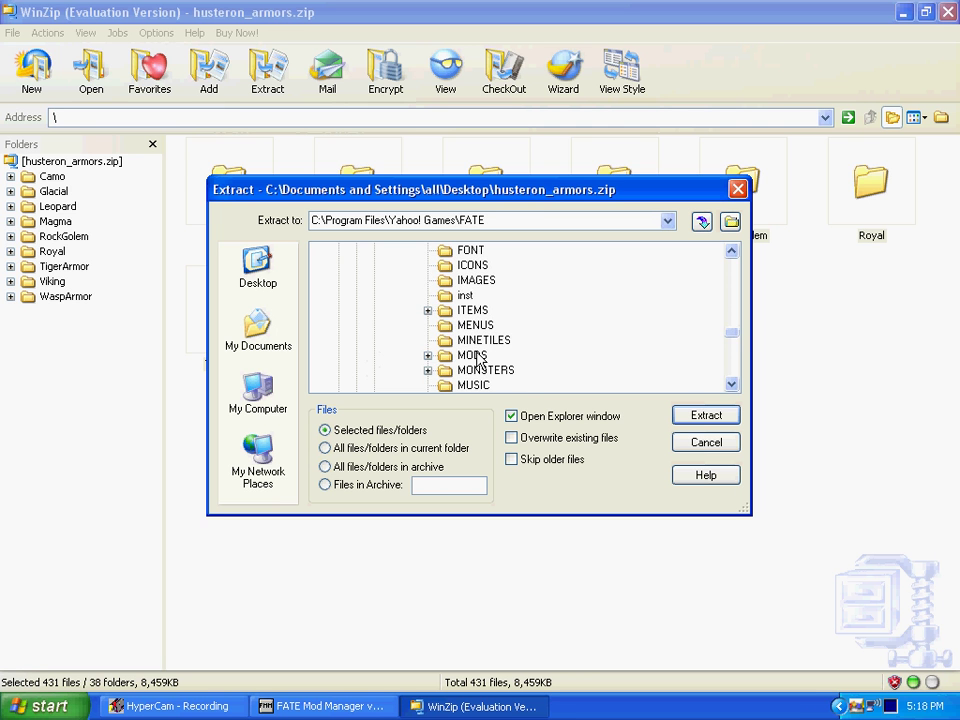
double_click(470, 357)
scroll(493, 320, "down", 2)
scroll(495, 318, "down", 5)
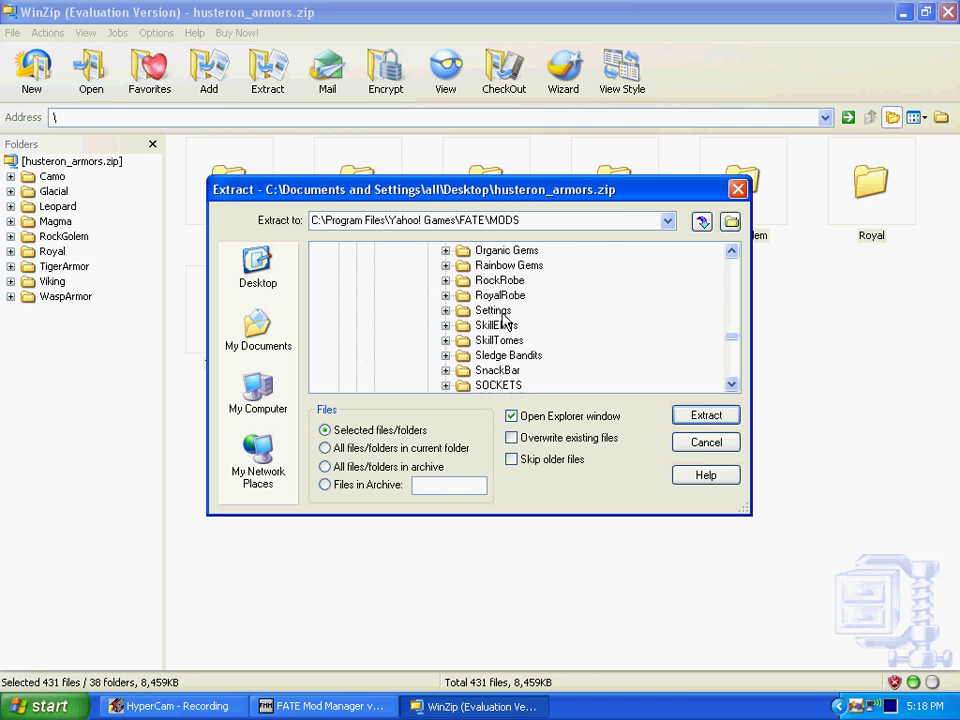
Close WinZip and relaunch FATE Mod Manager, confirming the unsigned program.
left_click(736, 190)
right_click(465, 706)
left_click(495, 705)
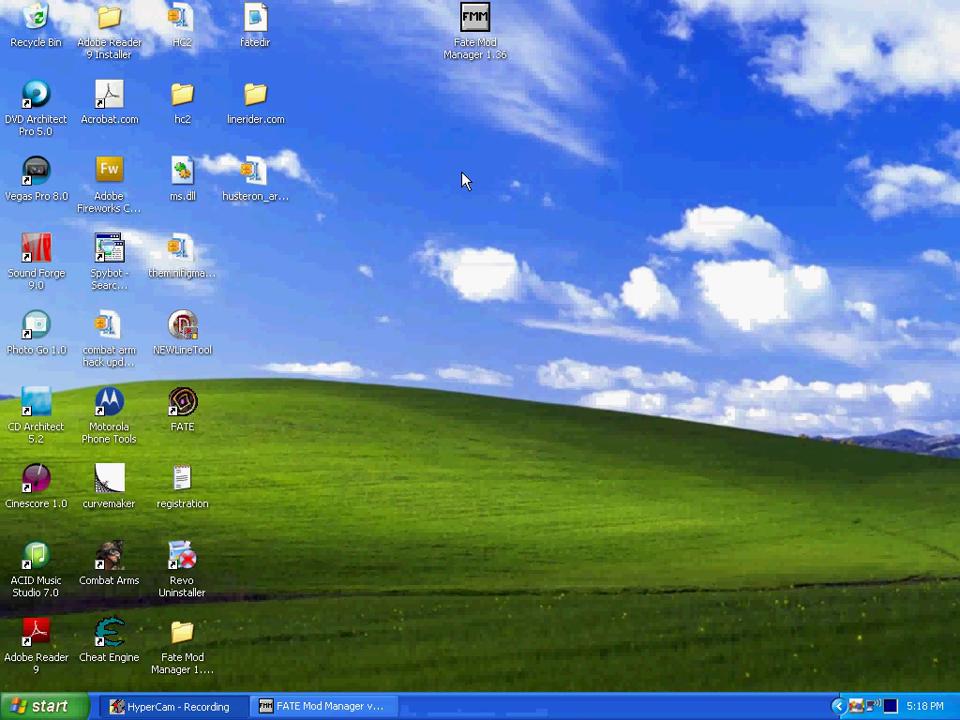
double_click(475, 20)
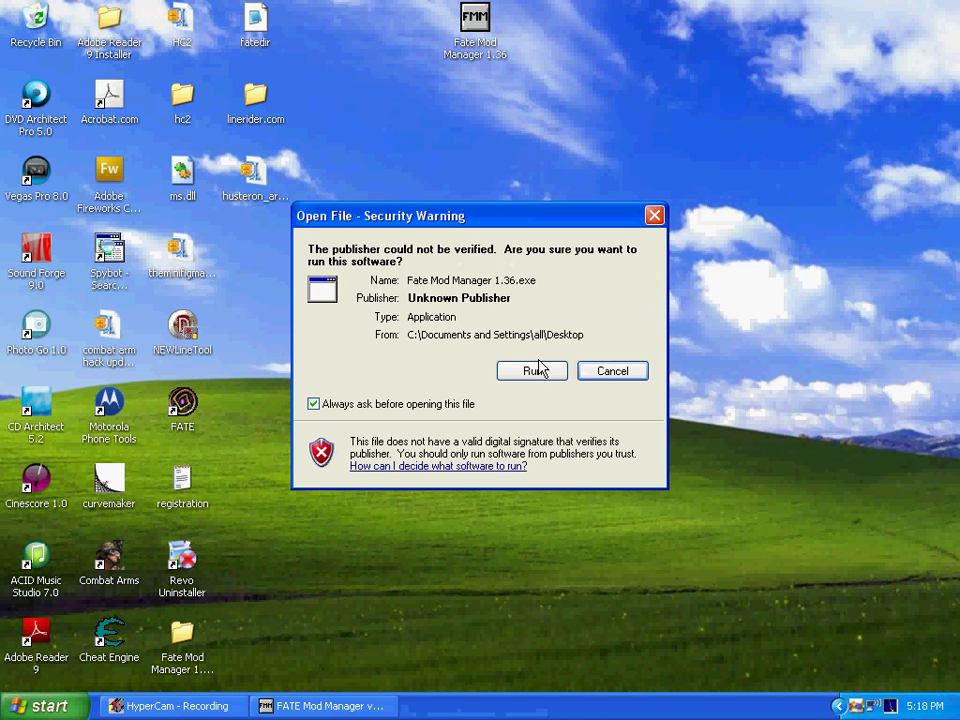
left_click(532, 371)
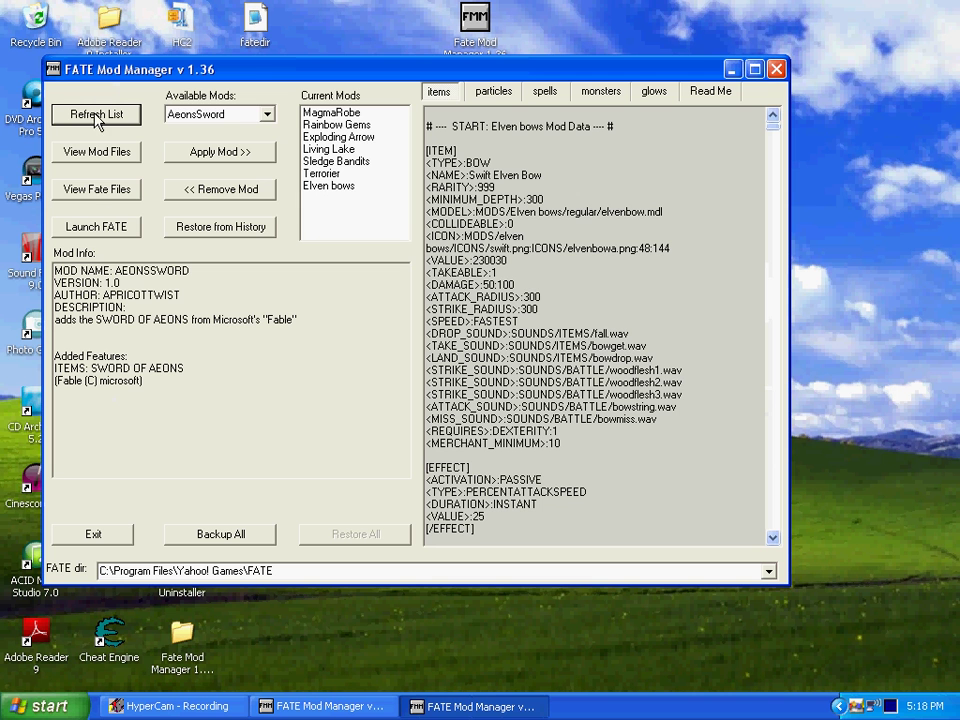
Apply the Sledge Bandits mod from the Available Mods list, then close the manager.
left_click(267, 114)
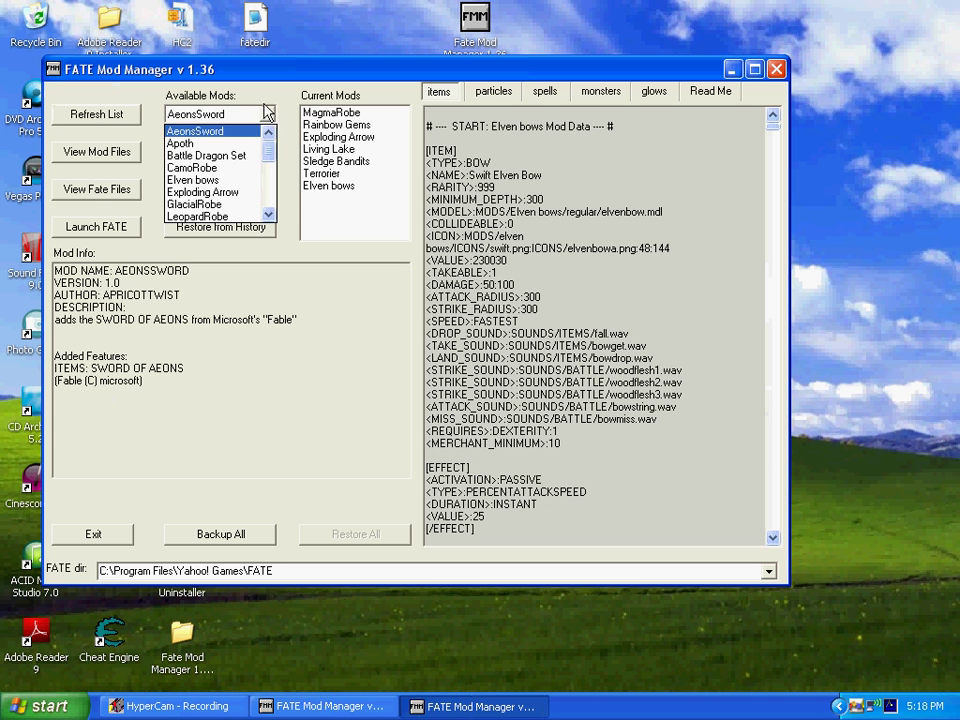
left_click_drag(272, 153, 268, 198)
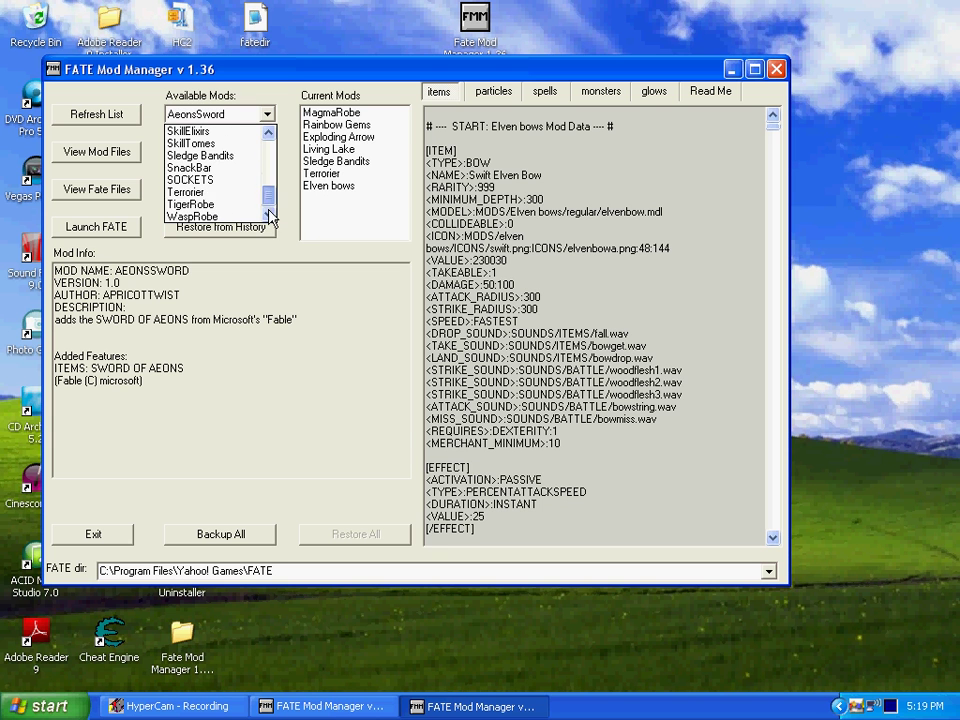
left_click(236, 164)
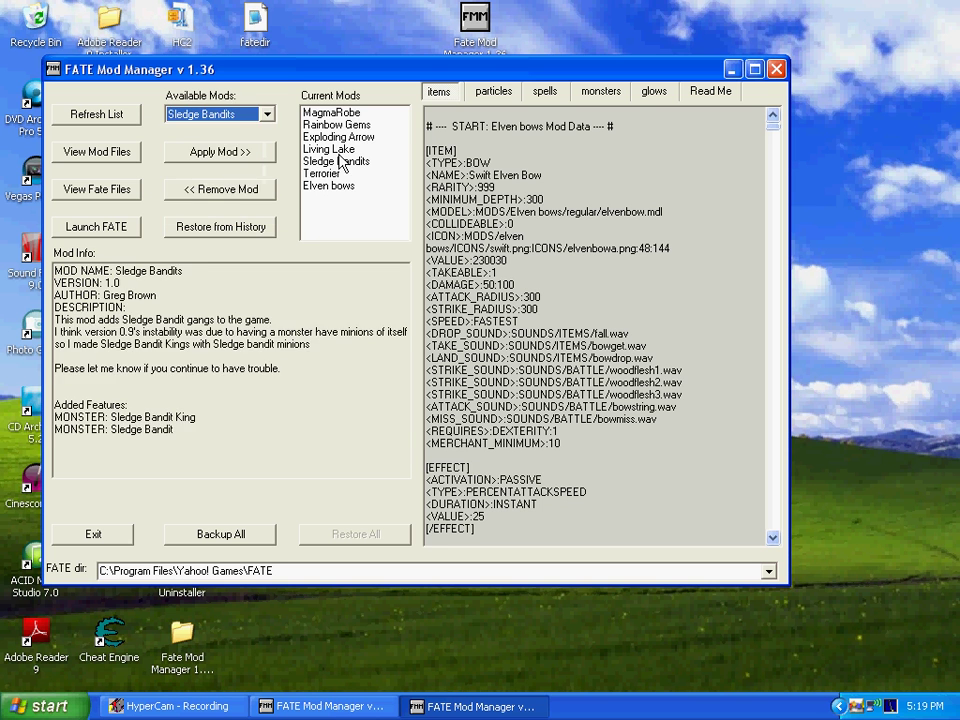
left_click(247, 155)
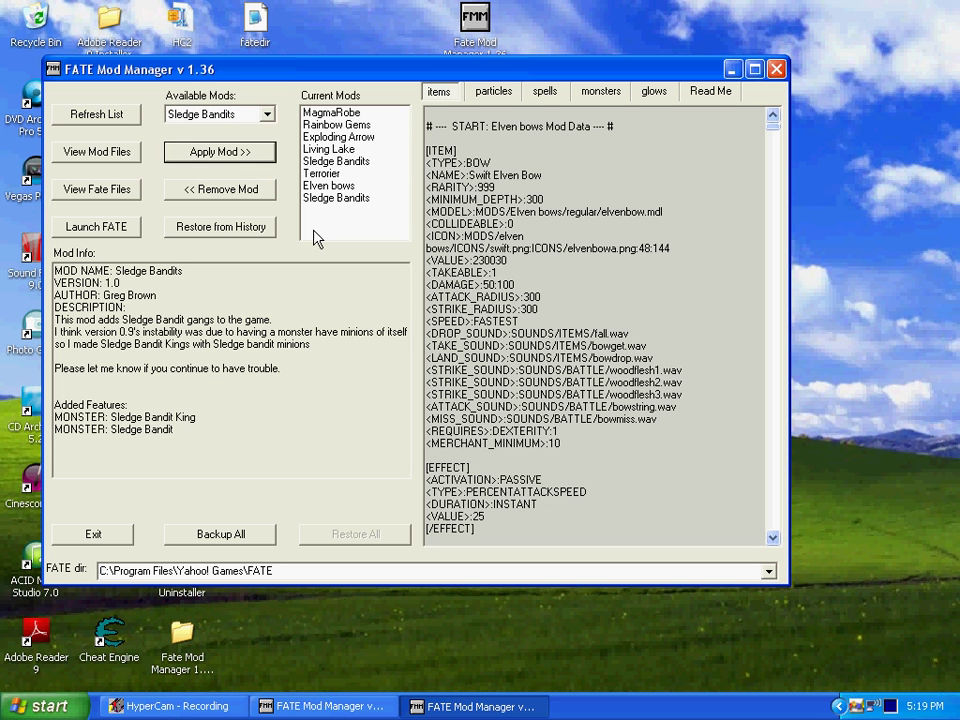
left_click(320, 199)
left_click(221, 189)
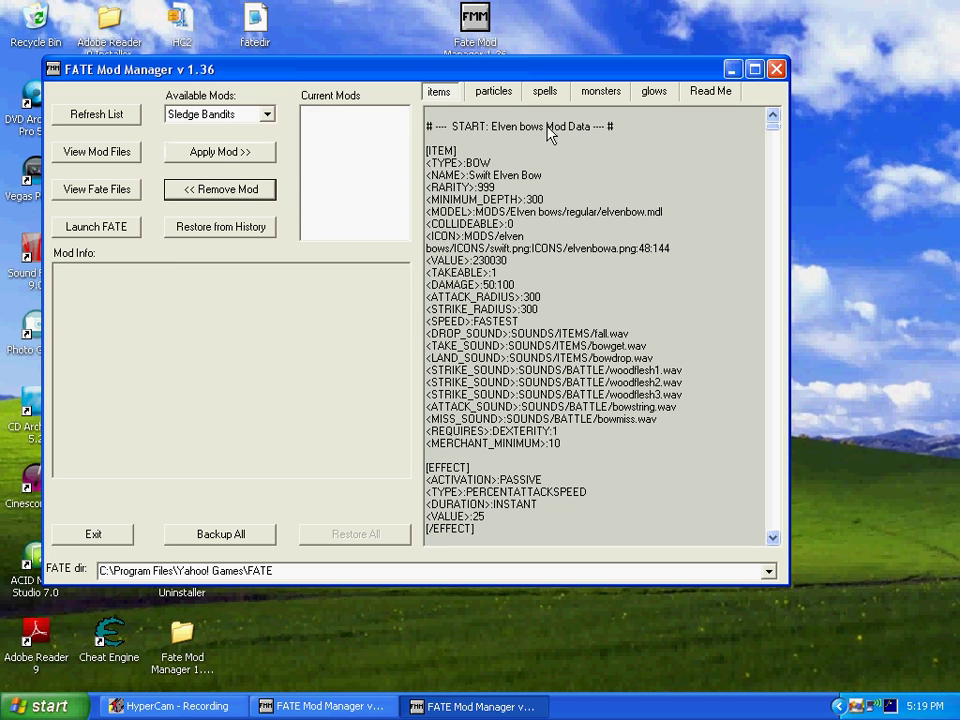
left_click(777, 69)
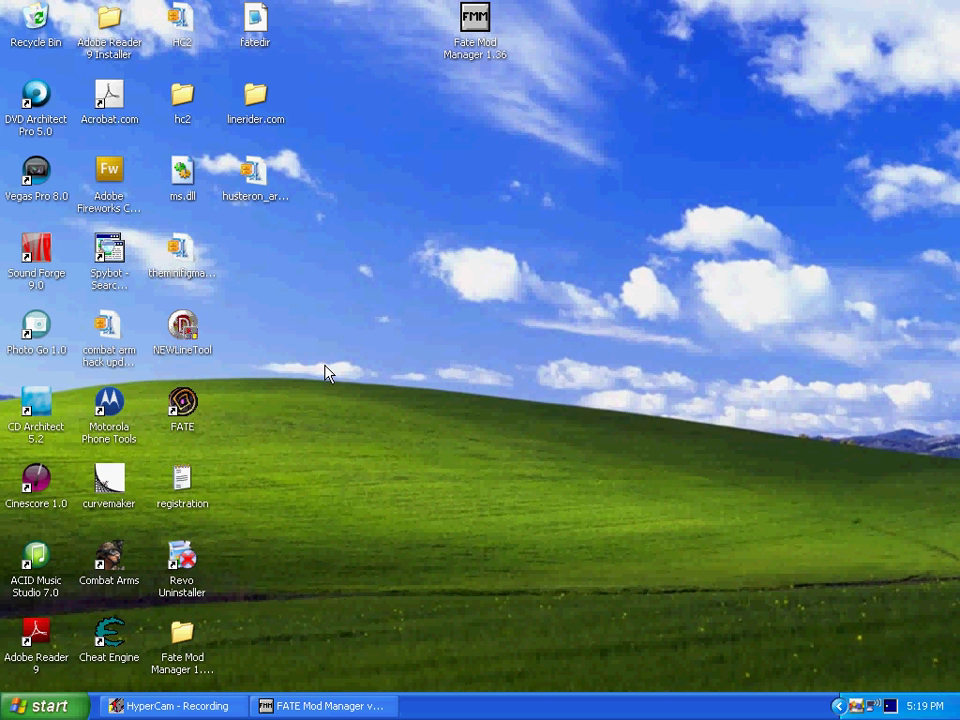
Browse from My Computer to C:\Program Files\Yahoo! Games\FATE\ITEMS.
left_click(45, 706)
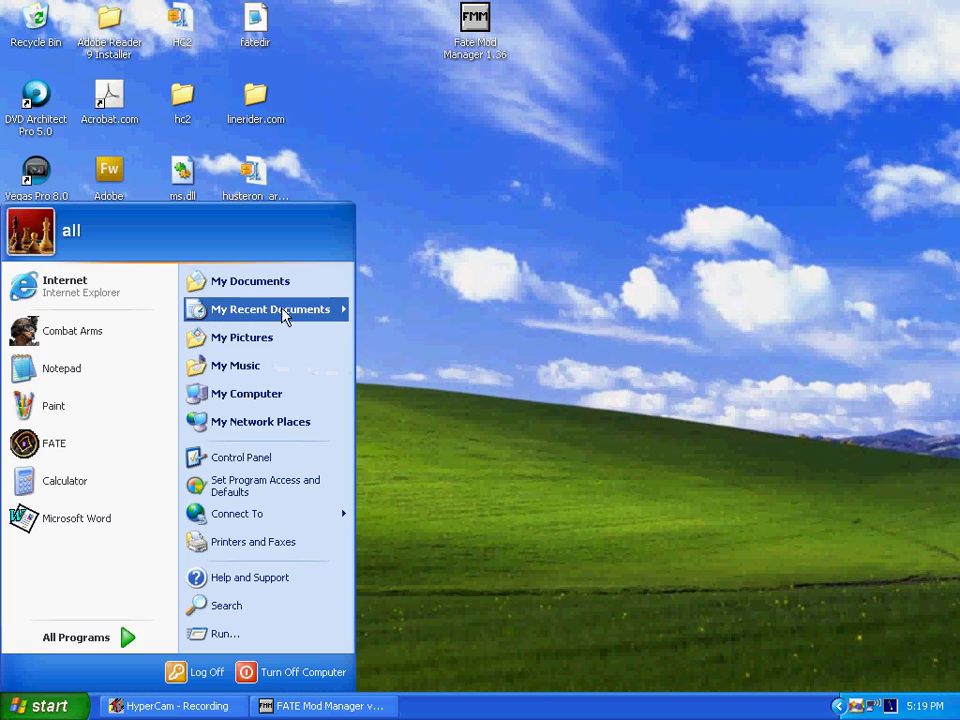
left_click(240, 394)
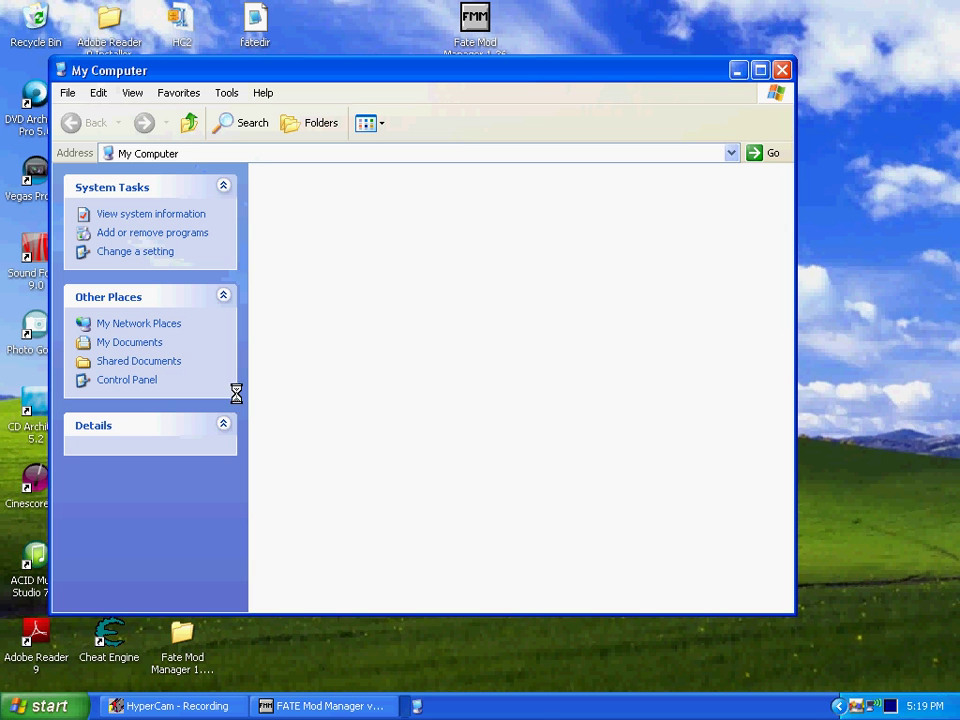
double_click(316, 296)
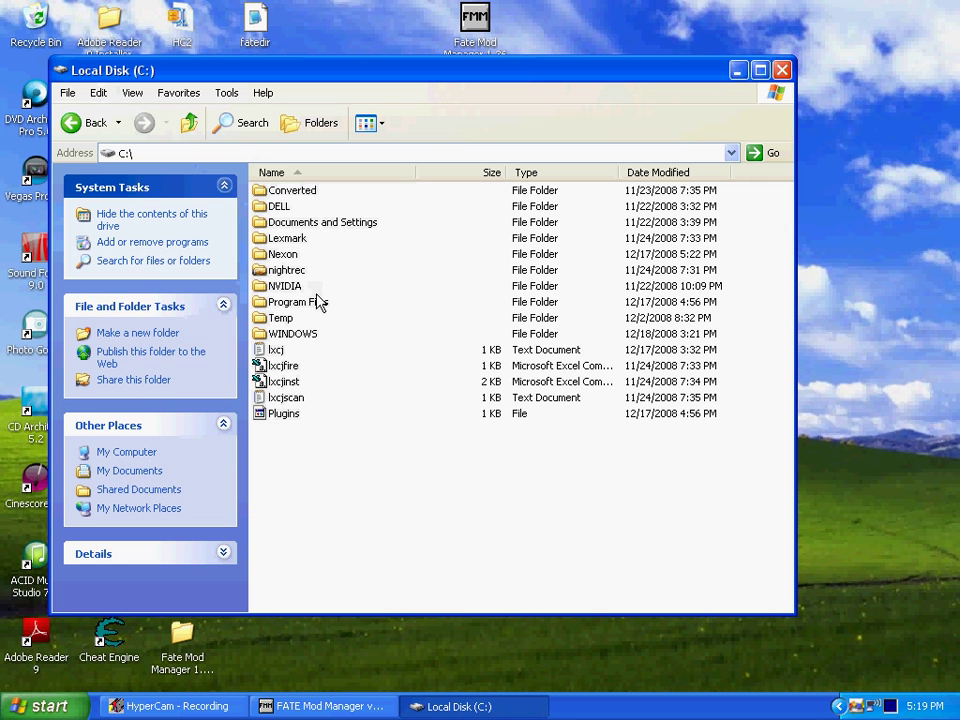
double_click(316, 302)
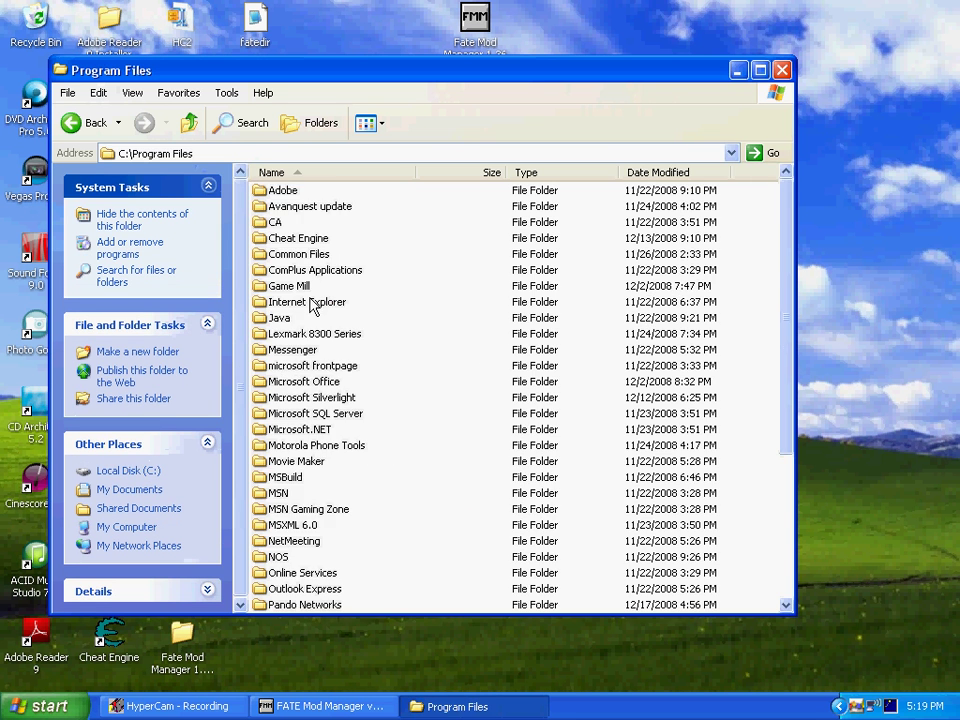
scroll(378, 404, "down", 5)
double_click(300, 604)
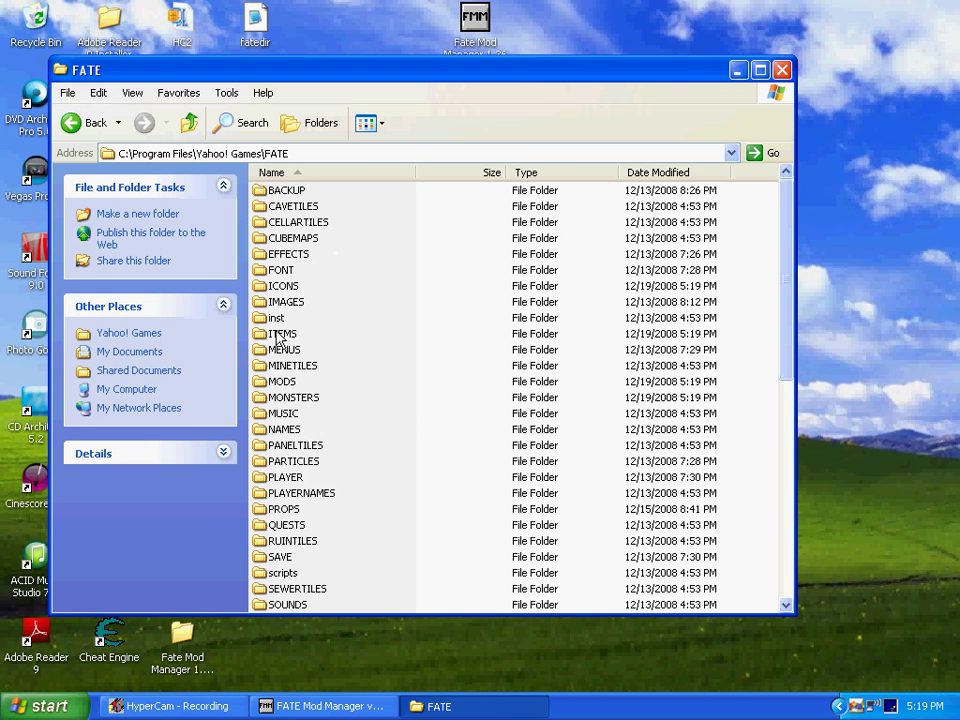
double_click(283, 334)
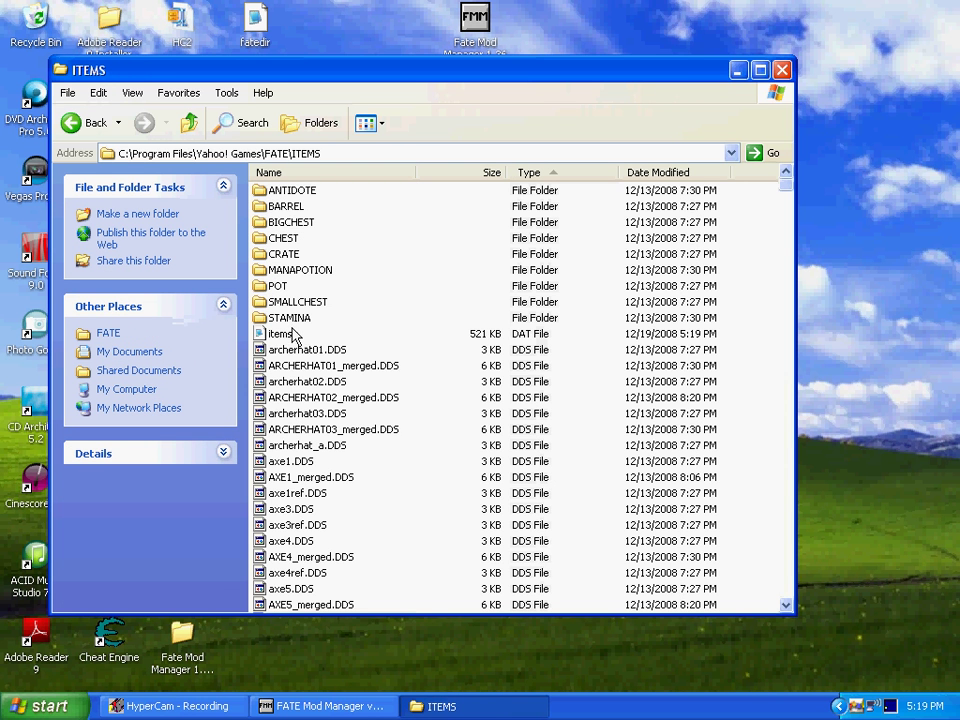
Open the items file and inspect the Elven bow's 230030 value, damage line and FASTEST speed.
double_click(280, 333)
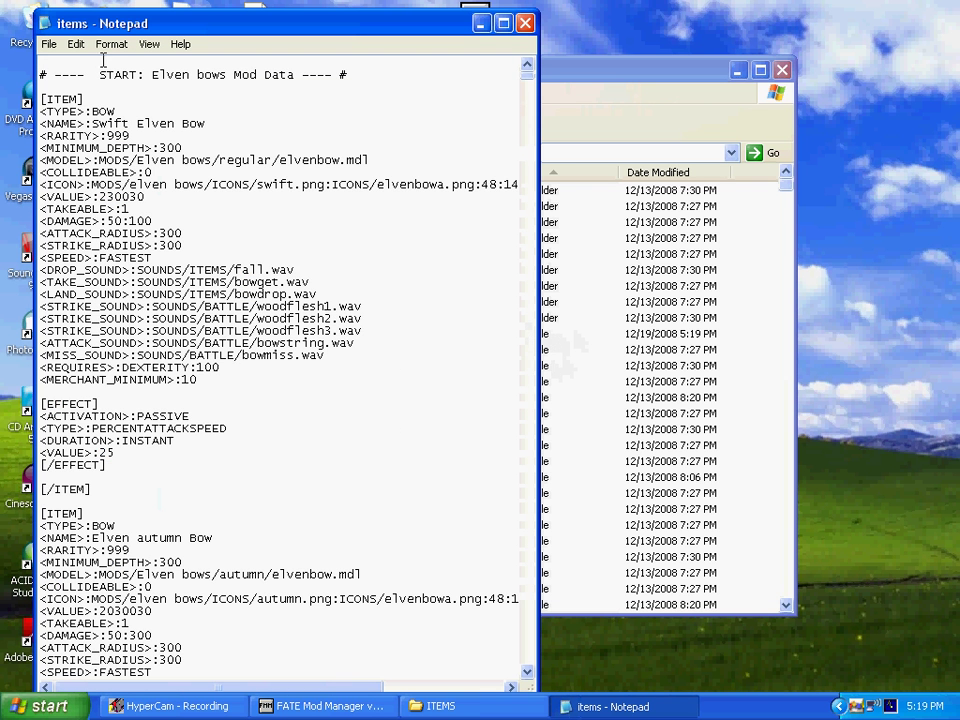
scroll(262, 328, "down", 5)
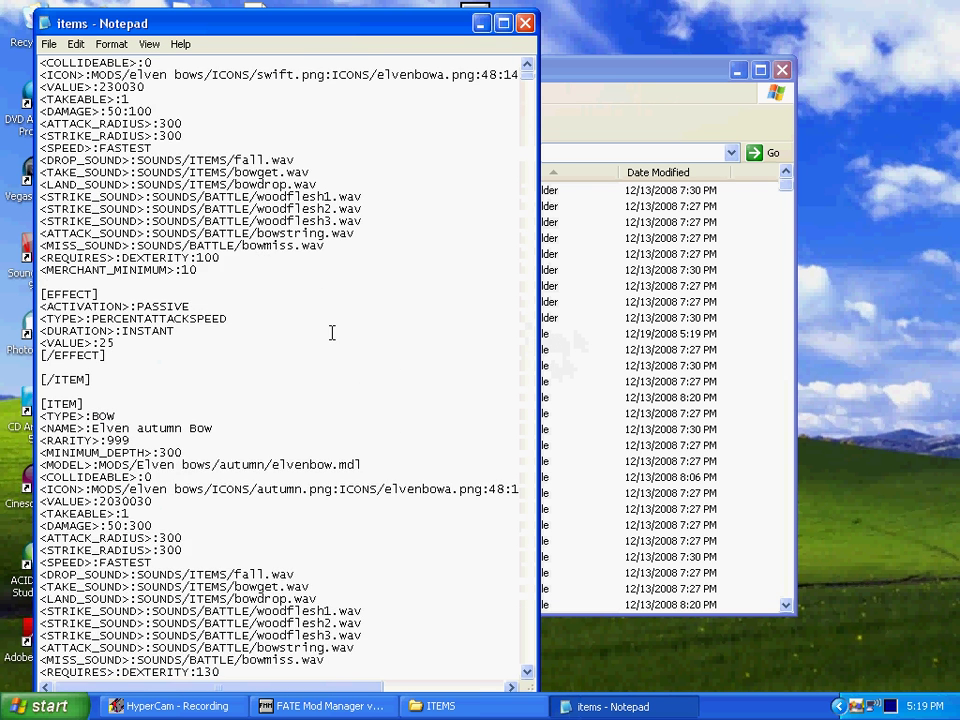
scroll(262, 328, "up", 5)
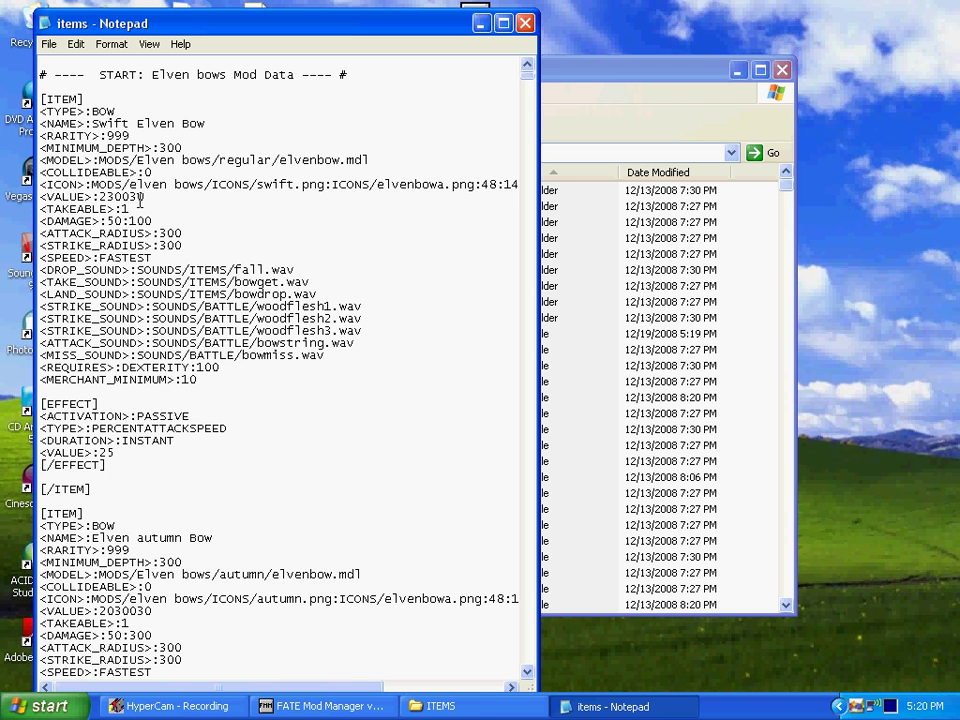
left_click_drag(142, 197, 100, 197)
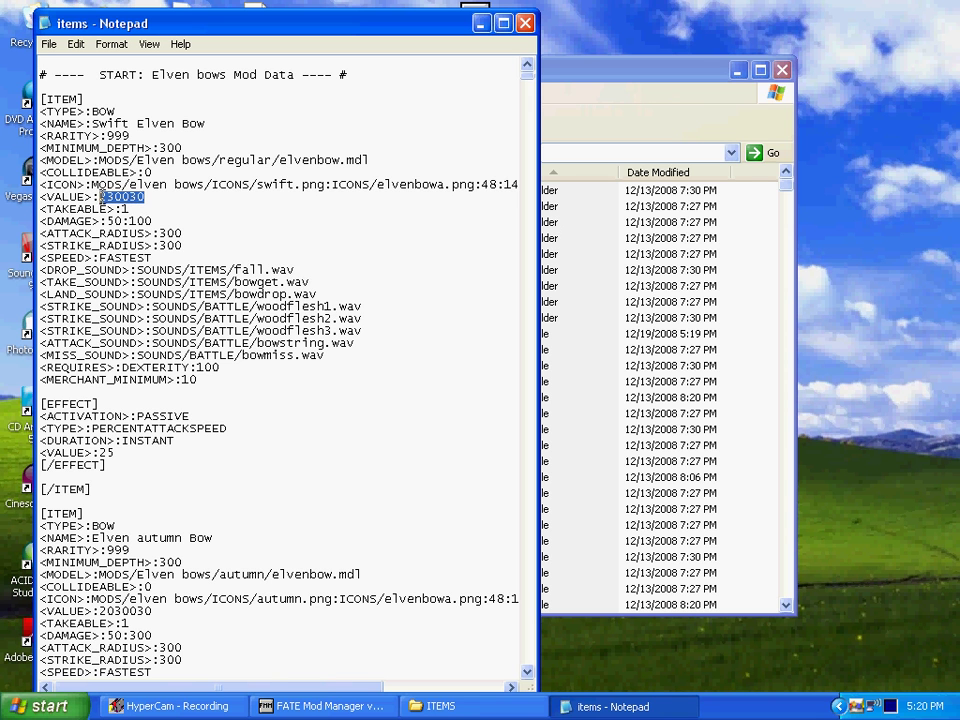
double_click(160, 222)
left_click(162, 222)
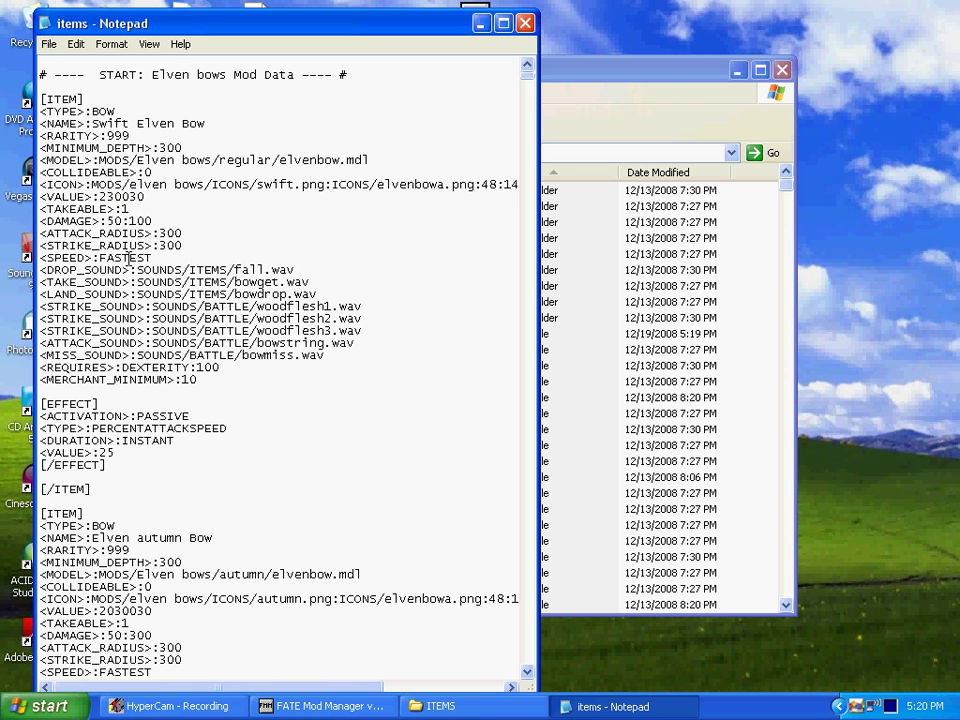
left_click_drag(152, 258, 99, 256)
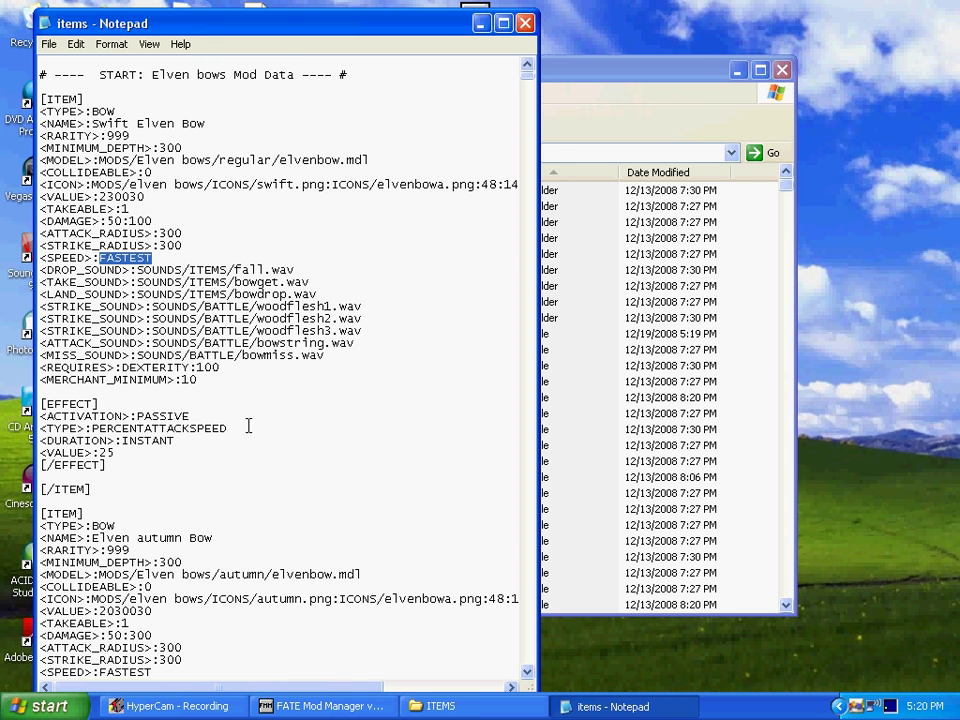
Check the dexterity requirement of 100, then close Notepad unchanged and the ITEMS folder.
left_click(216, 367)
double_click(205, 367)
left_click(152, 208)
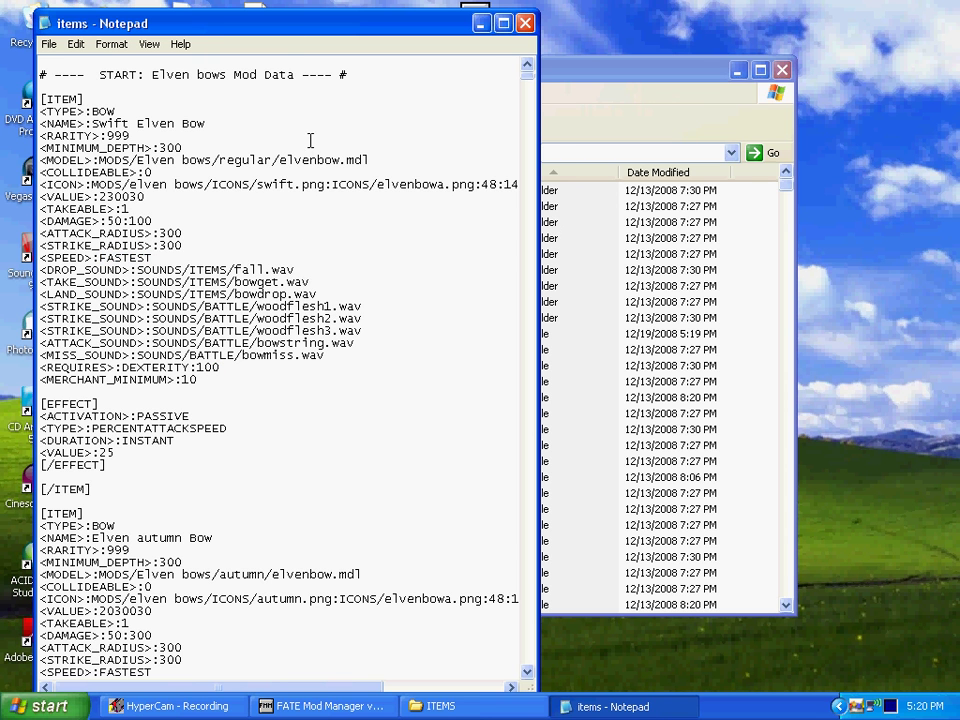
left_click(525, 22)
left_click(782, 69)
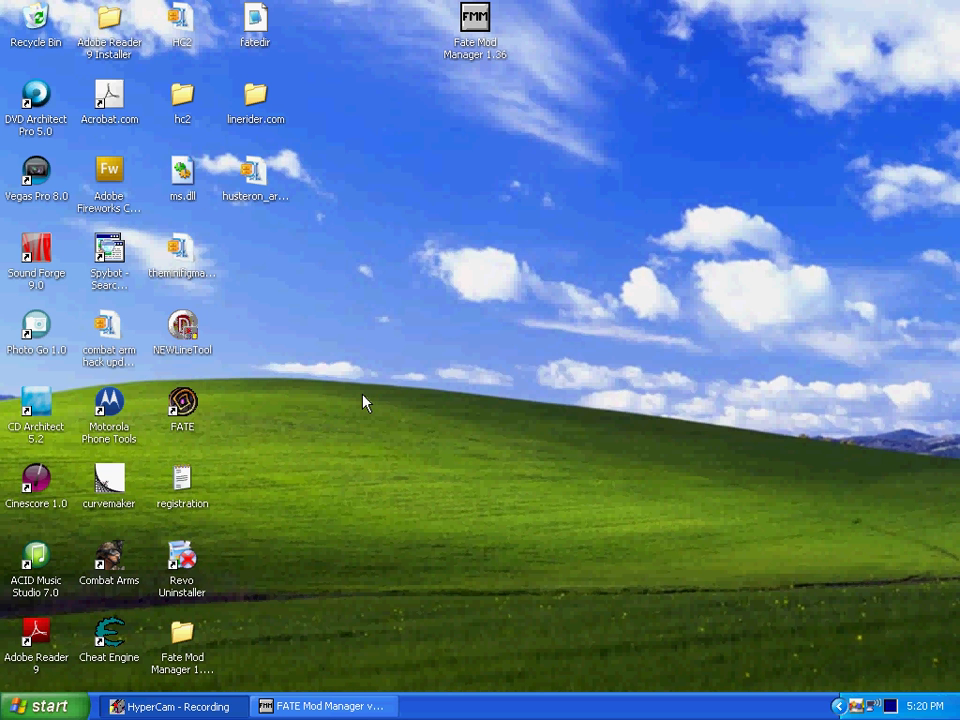
From My Computer, open Local Disk (C:) and its Program Files folder.
key("super")
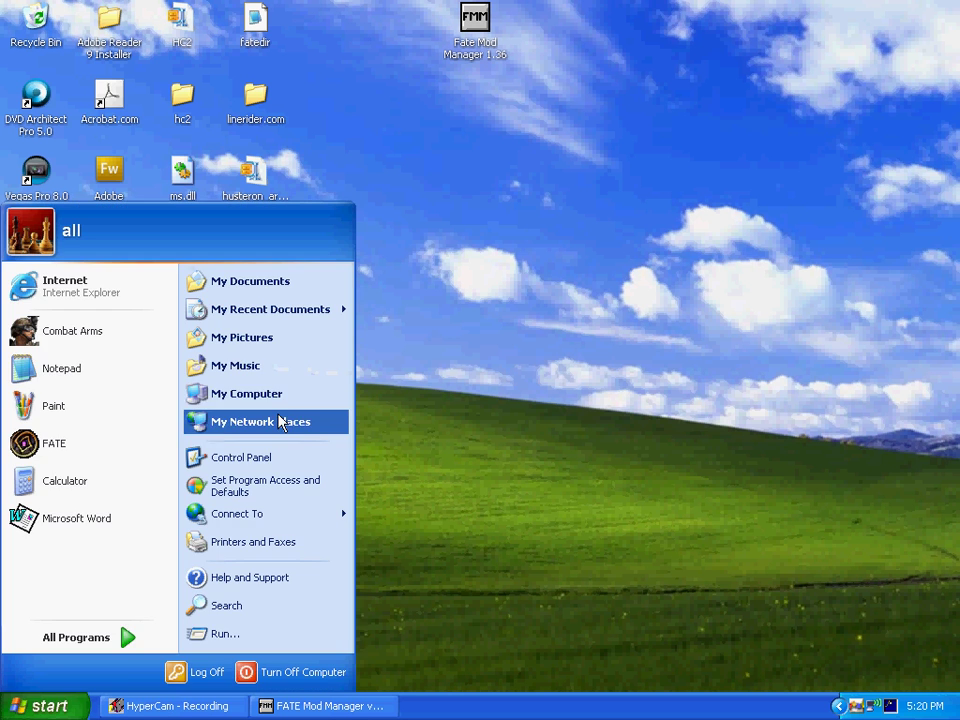
left_click(276, 416)
double_click(317, 311)
double_click(297, 302)
scroll(332, 476, "down", 10)
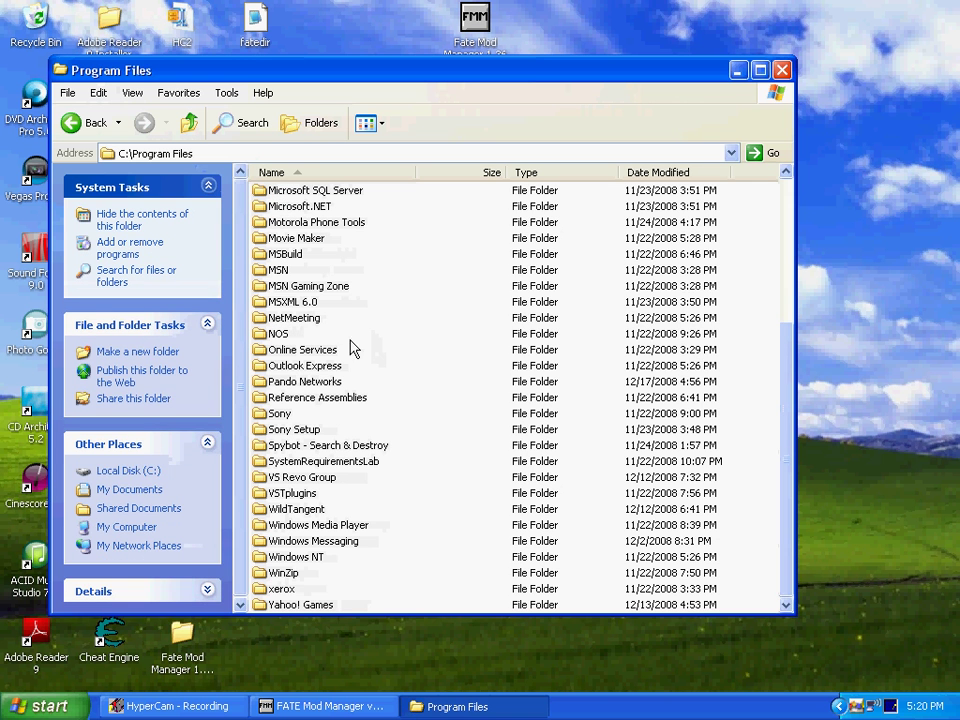
Go through Yahoo! Games and FATE into the ITEMS folder and open the items file.
left_click(290, 605)
left_click(290, 605)
double_click(285, 605)
key("Return")
double_click(326, 602)
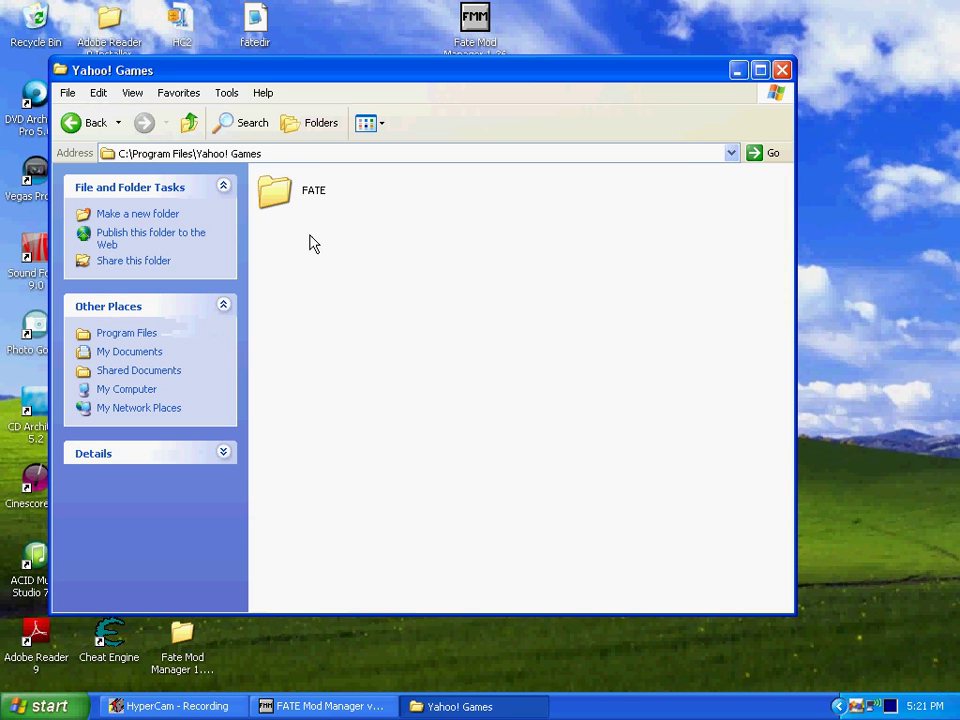
double_click(289, 300)
double_click(285, 333)
double_click(272, 334)
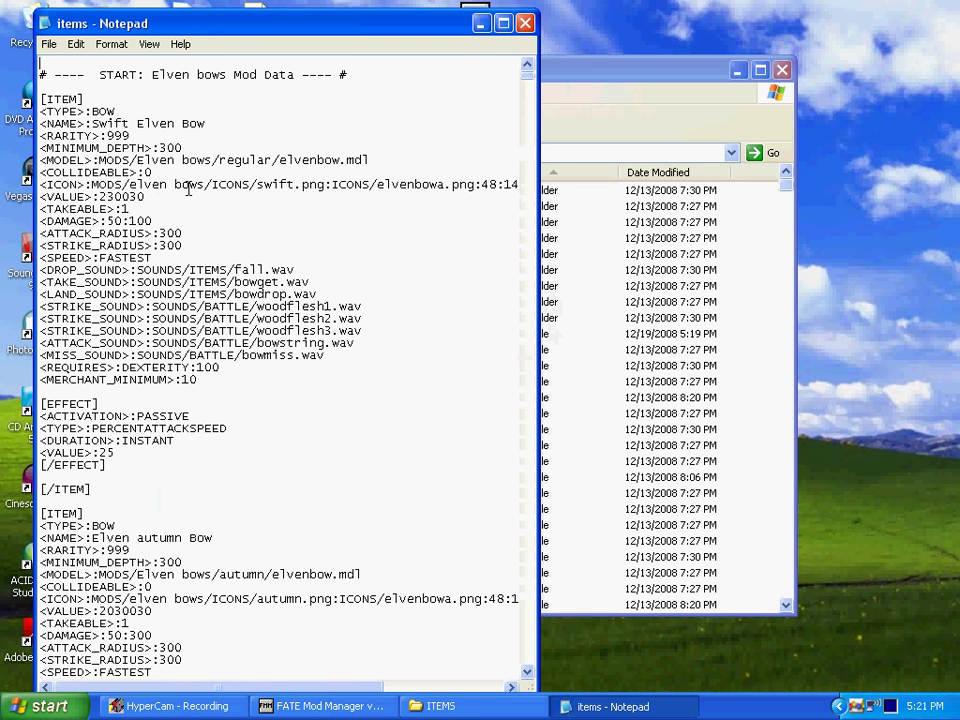
Change the Swift Elven Bow's dexterity requirement from 100 to 1 and save items.dat.
left_click_drag(92, 123, 206, 123)
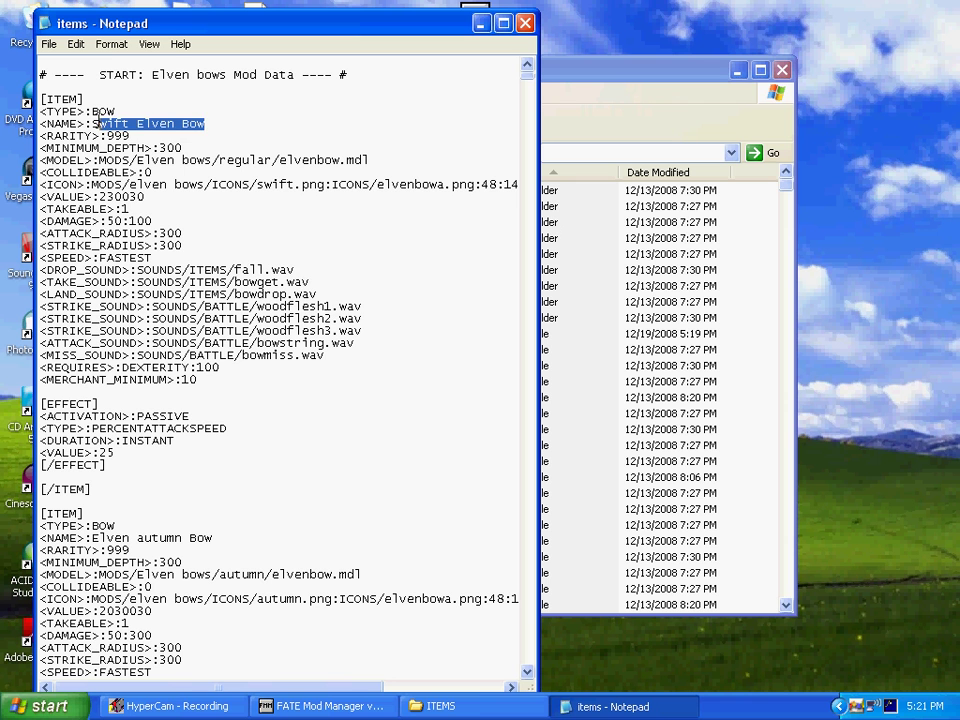
key("Up")
double_click(208, 367)
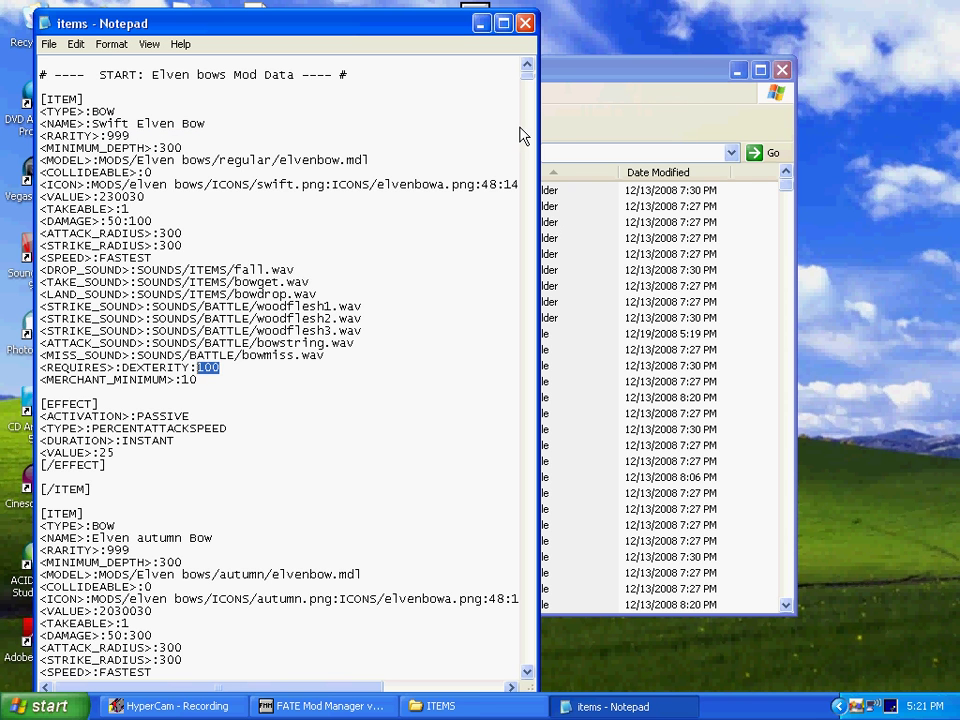
type("1")
left_click(524, 22)
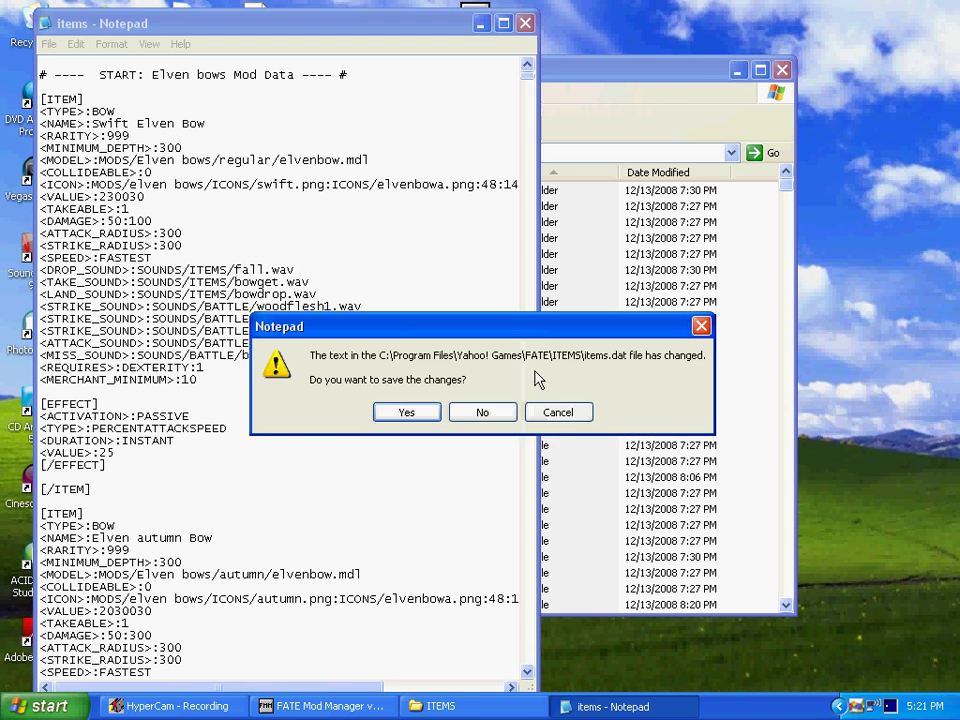
left_click(405, 409)
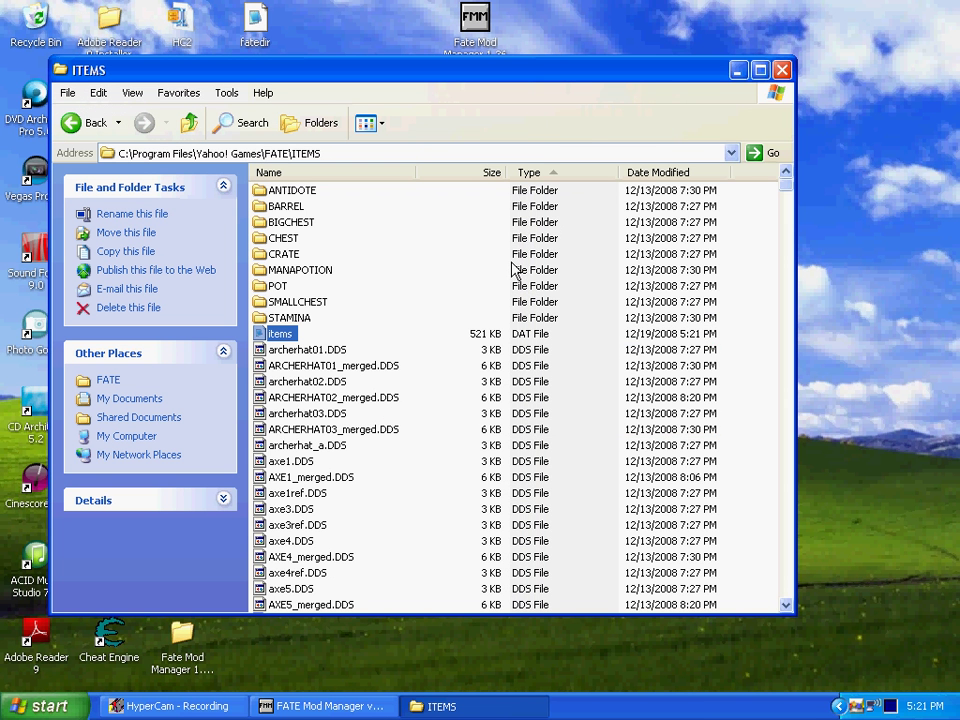
left_click(781, 70)
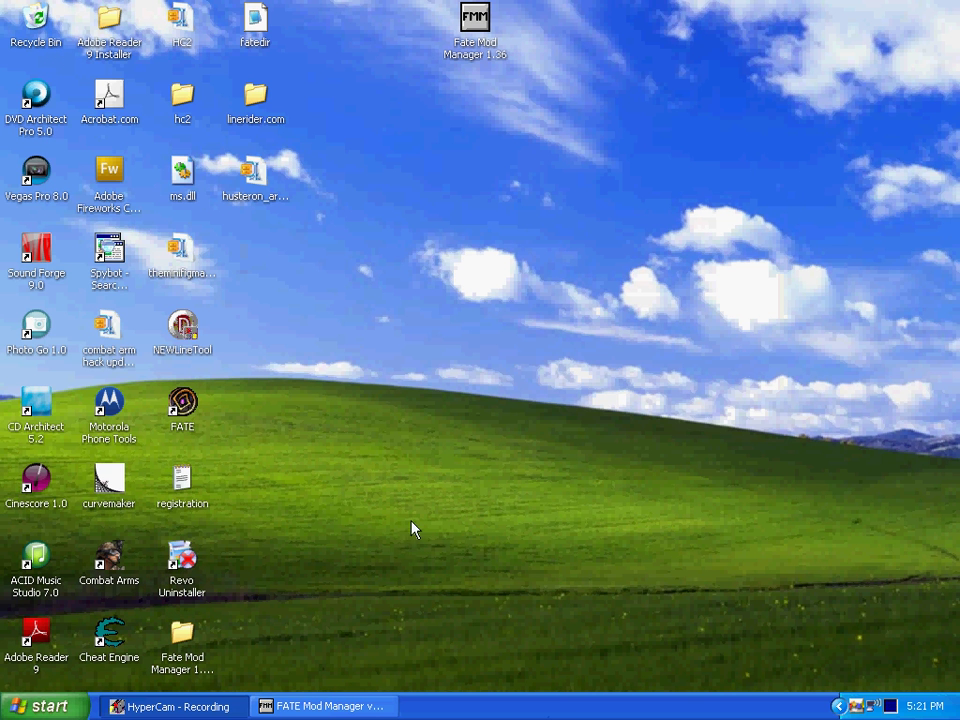